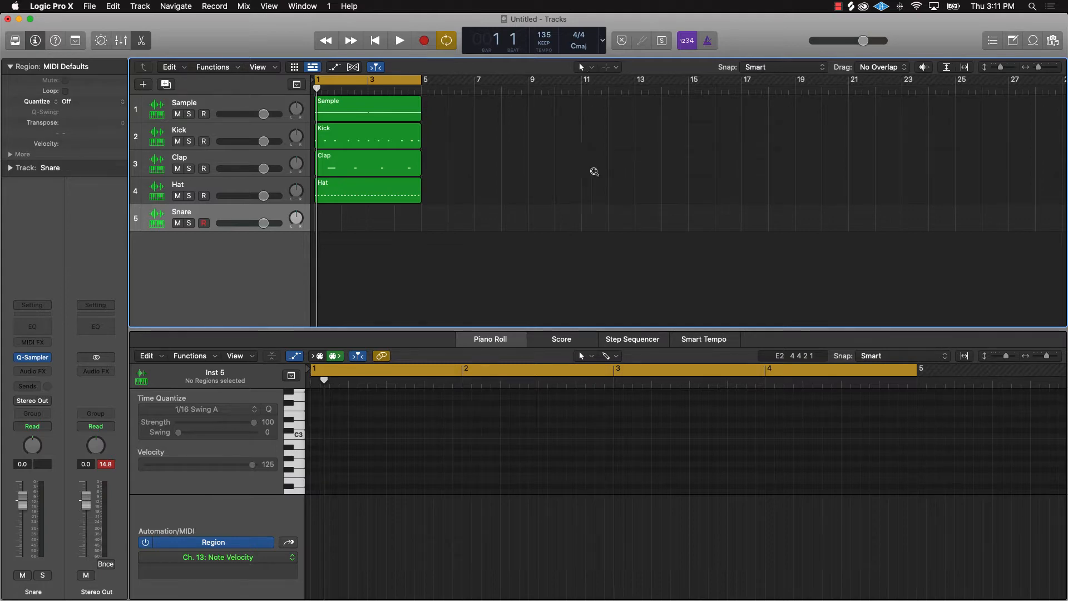
- Play back the four-bar loop to hear the existing sample, kick, clap and hat parts
key("z")
key("z")
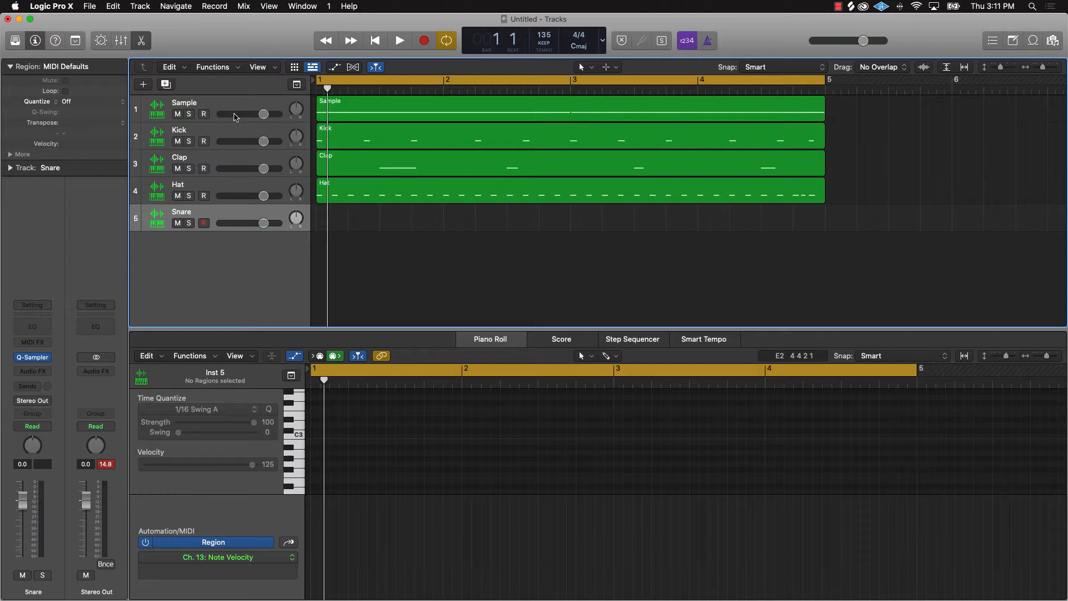
key("space")
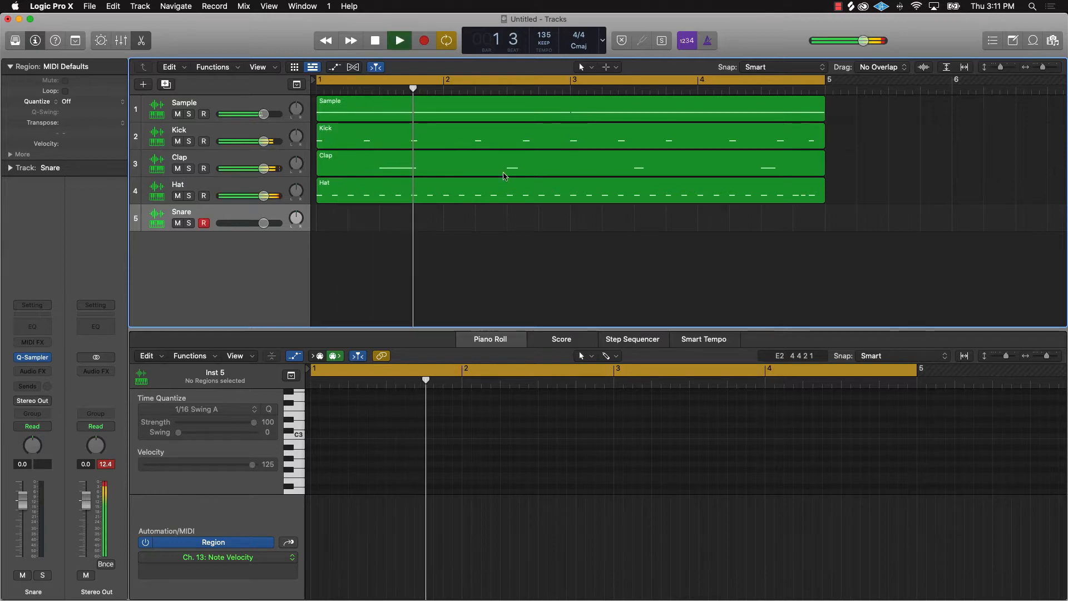
left_click(604, 239, "ctrl+alt")
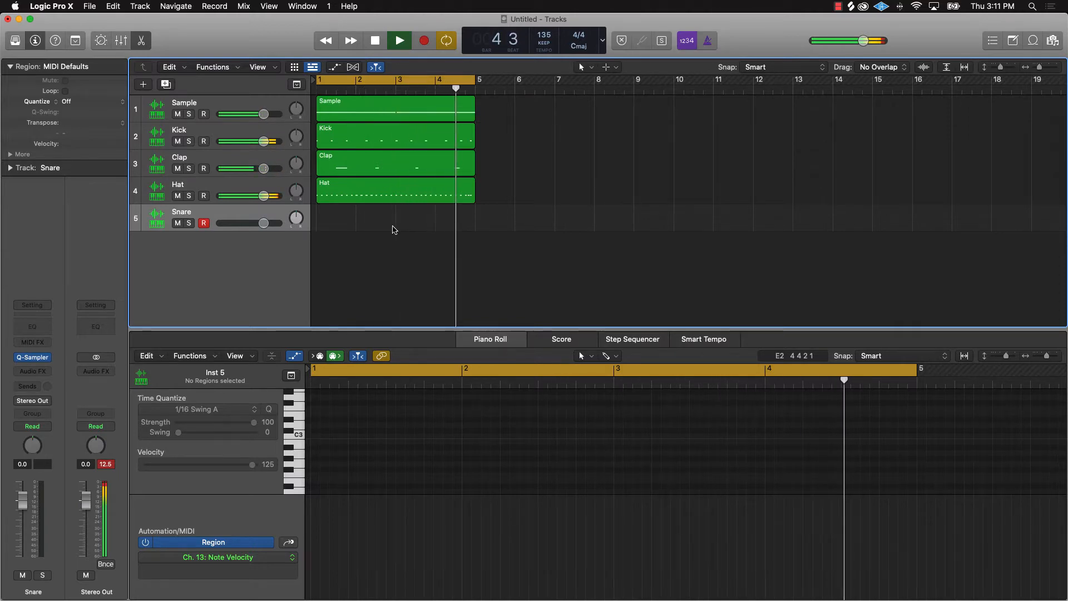
key("space")
- Copy all four regions to bar 5 and extend the cycle range to bar 9
key("super+a")
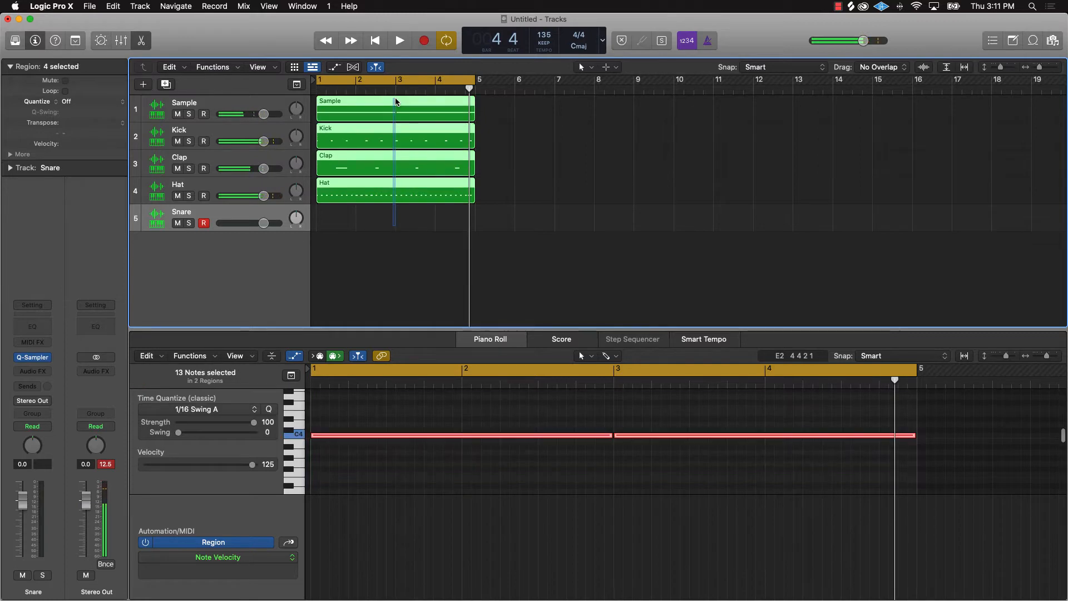
left_click_drag(380, 104, 538, 104)
left_click(831, 104)
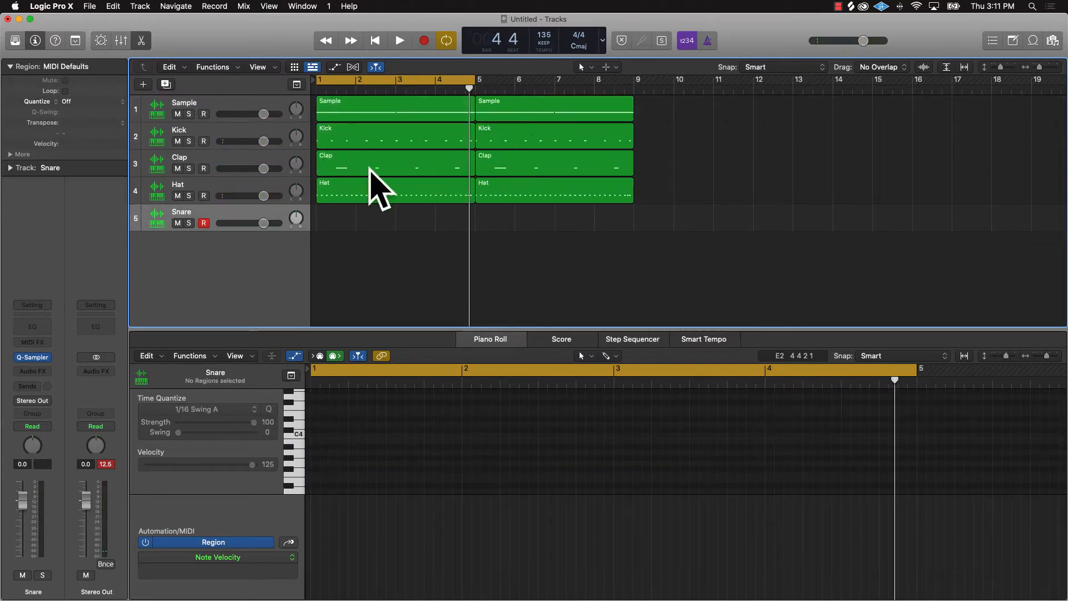
left_click_drag(474, 84, 597, 115)
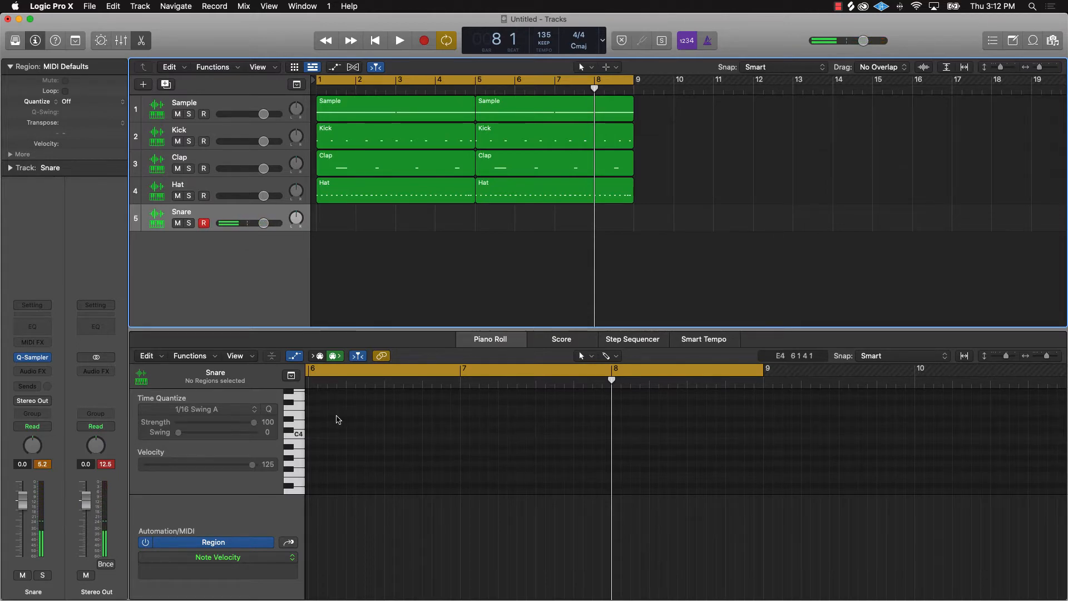
- Enlarge the Piano Roll editor for the Snare track
left_click(298, 437)
scroll(298, 436, "down", 3)
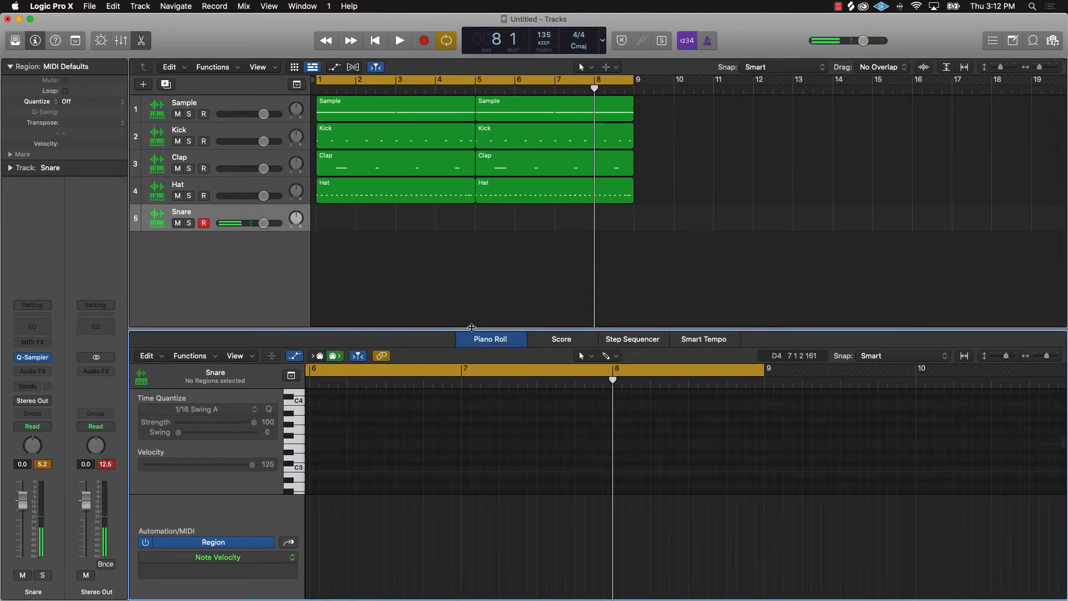
left_click_drag(472, 327, 455, 255)
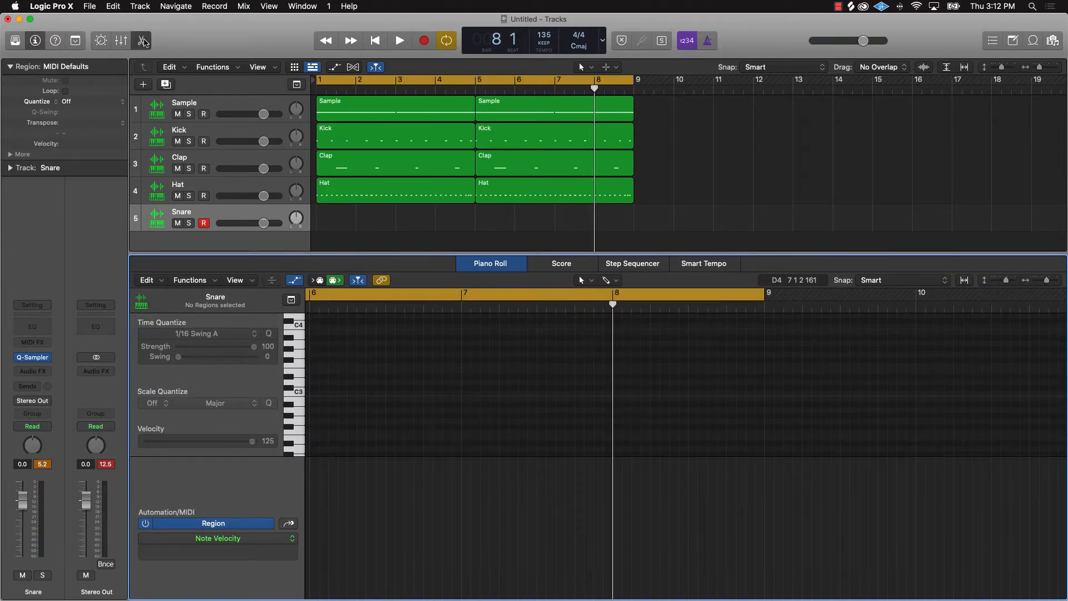
left_click(142, 40)
left_click(142, 40)
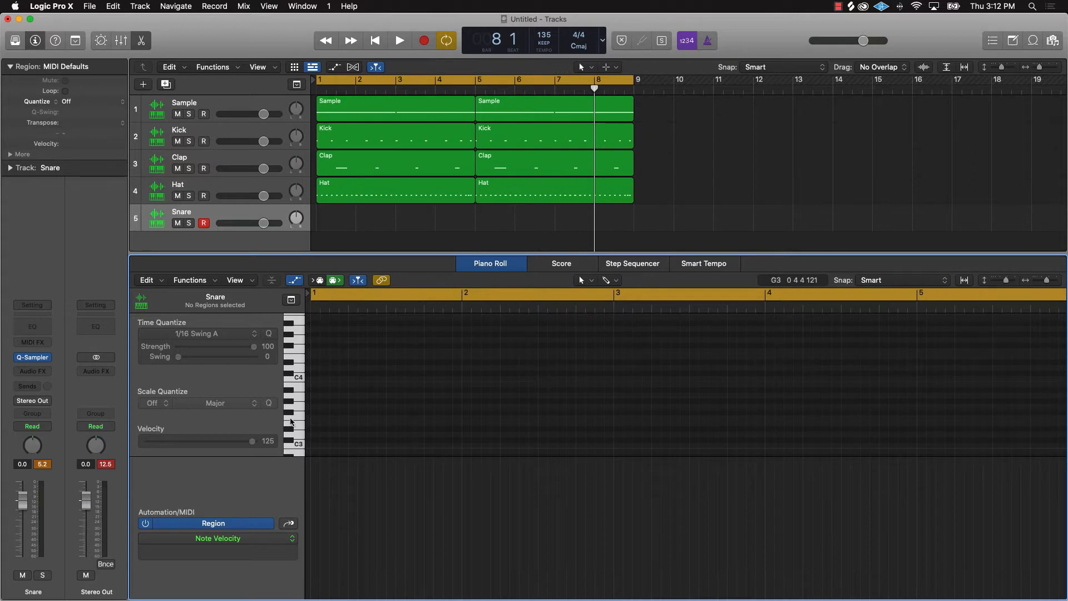
- Set the cycle range to cover only bar 8, ending at bar 9
scroll(302, 403, "down", 3)
scroll(297, 400, "up", 3)
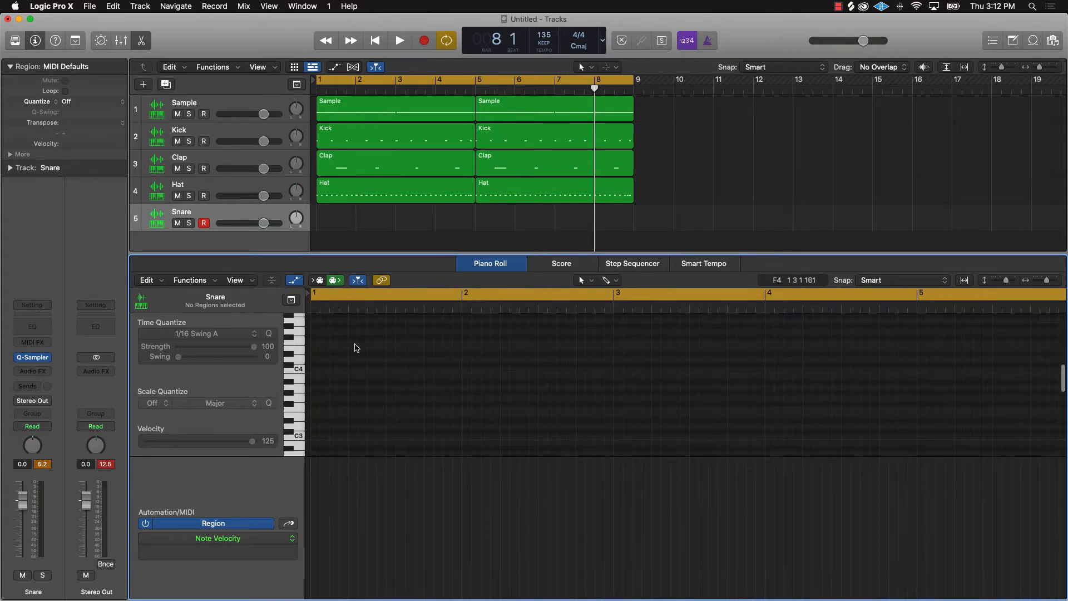
left_click(506, 412, "ctrl+alt")
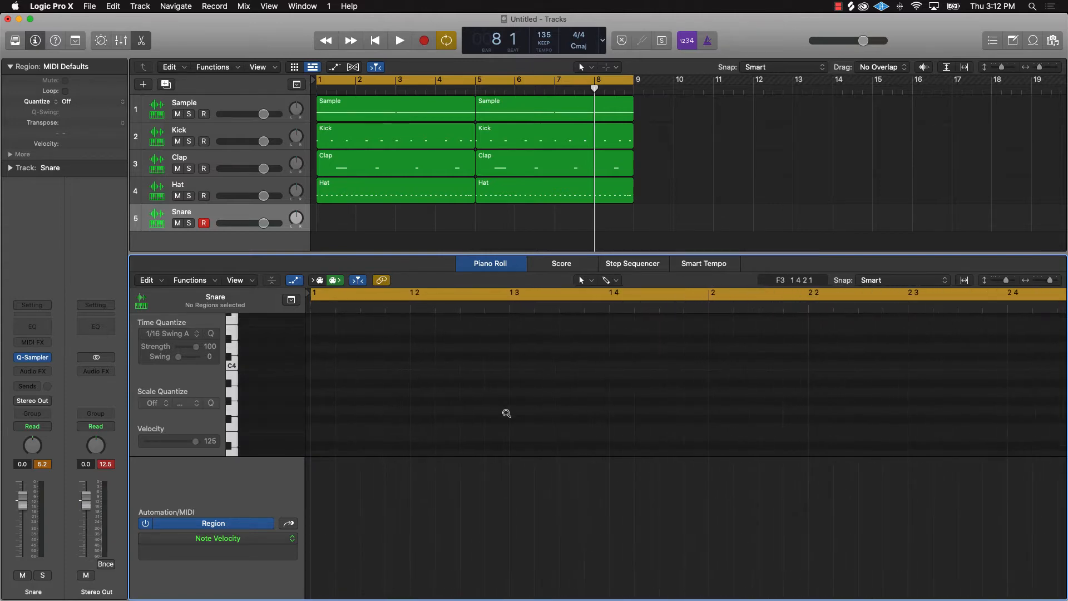
left_click_drag(1053, 281, 1048, 281)
key("super+Left")
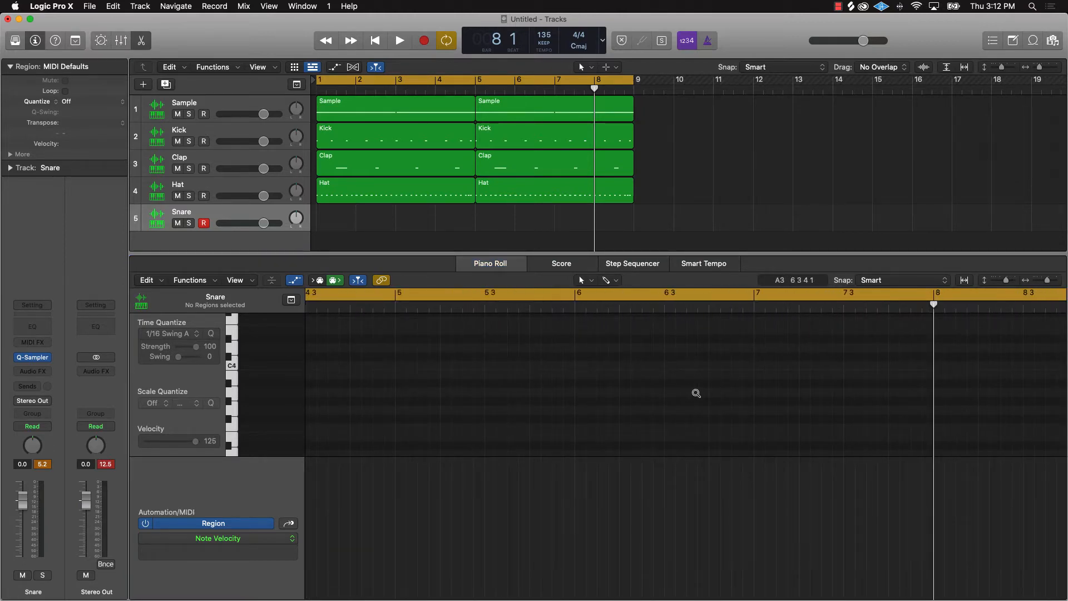
scroll(691, 393, "right", 10)
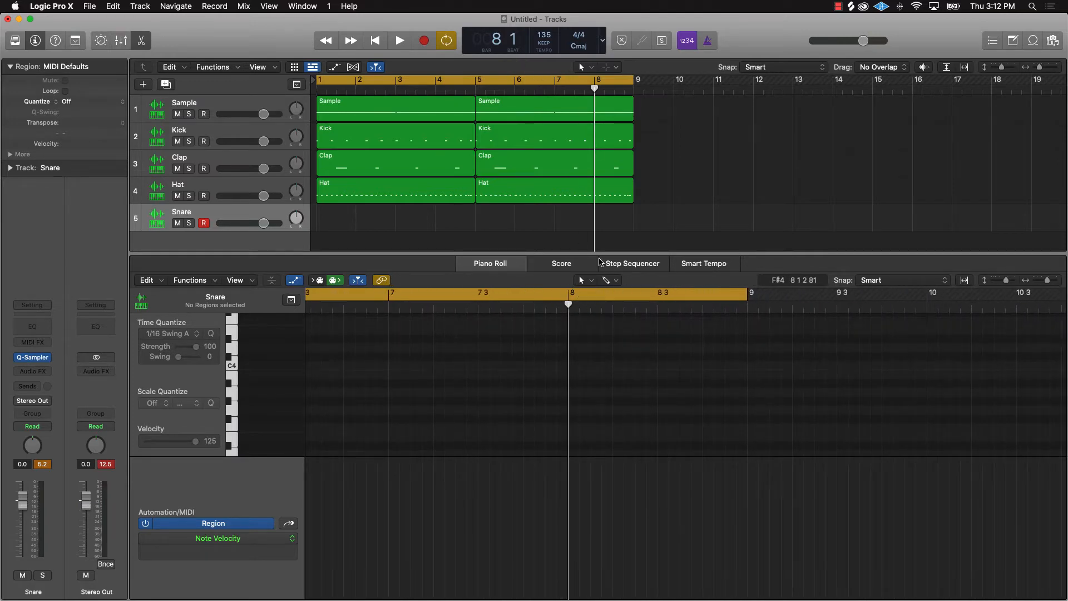
left_click(575, 300)
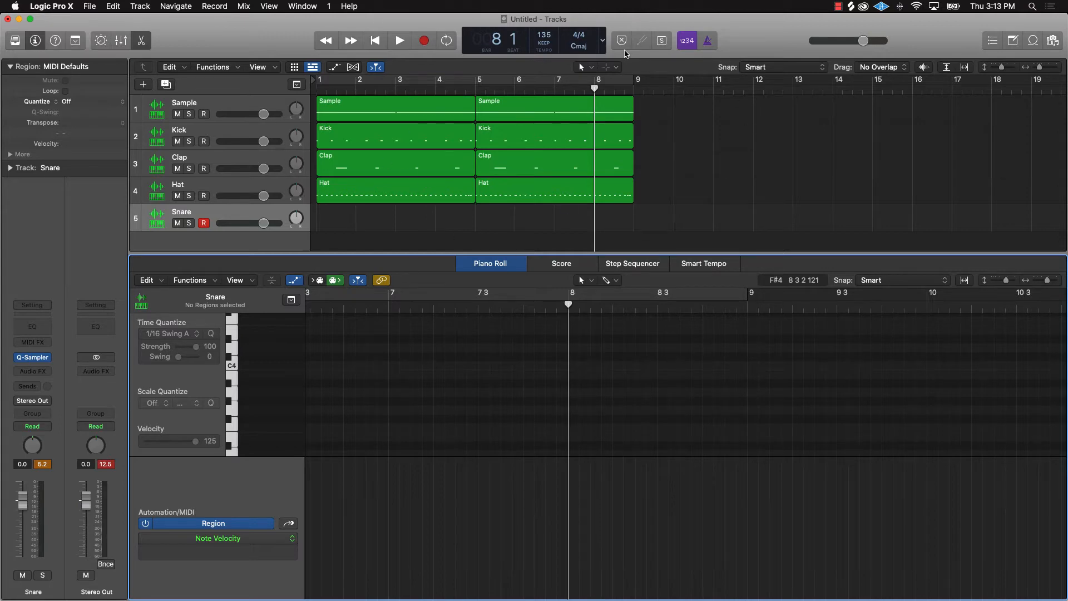
left_click(595, 83)
left_click_drag(595, 83, 633, 86)
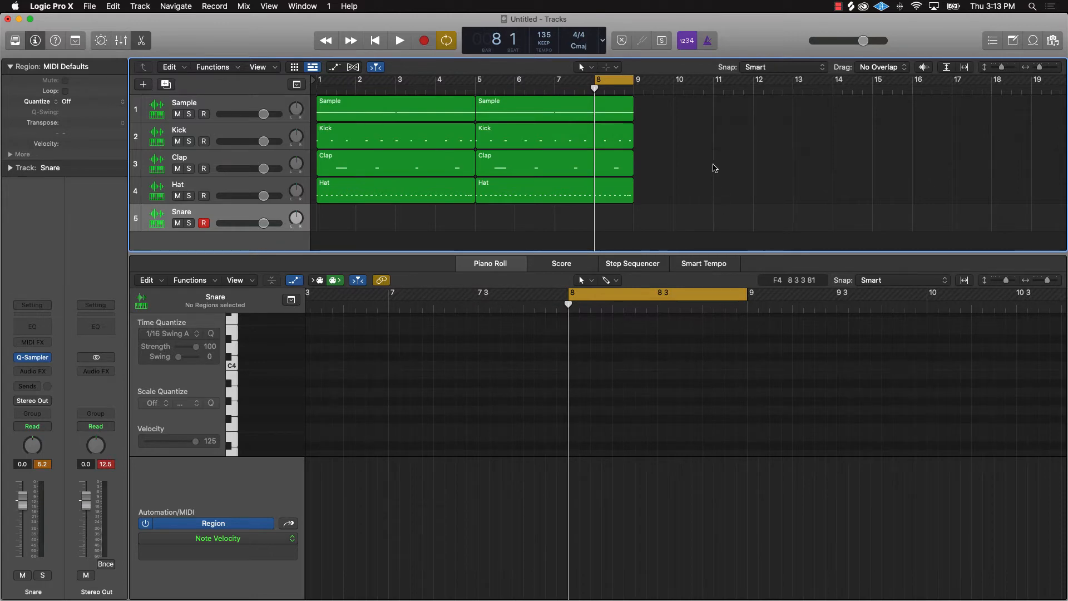
- Play back the bar 8 cycle and return the playhead to the start of bar 8
key("space")
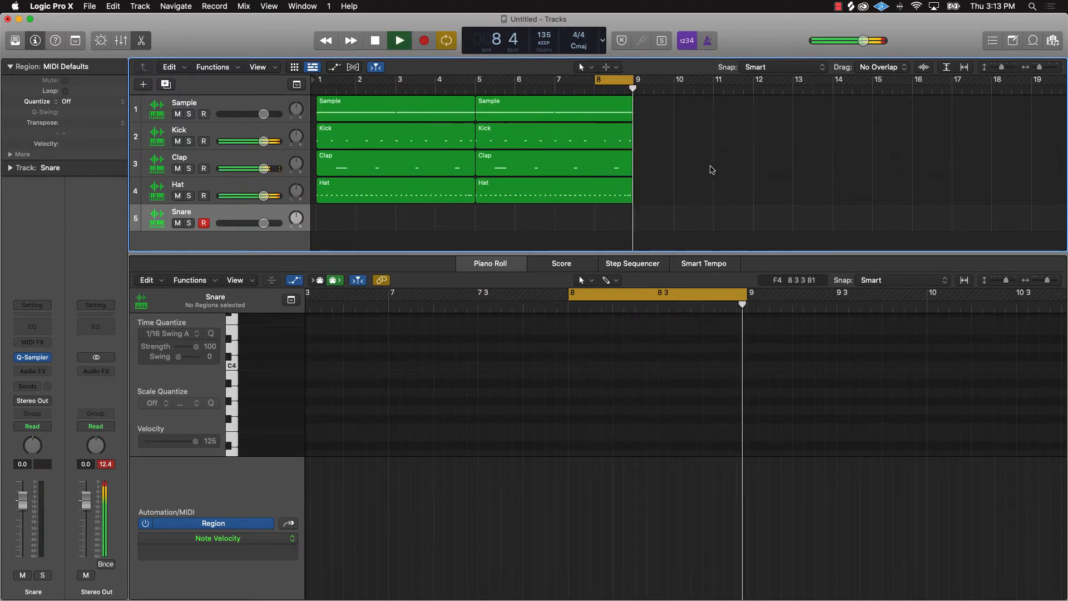
key("space")
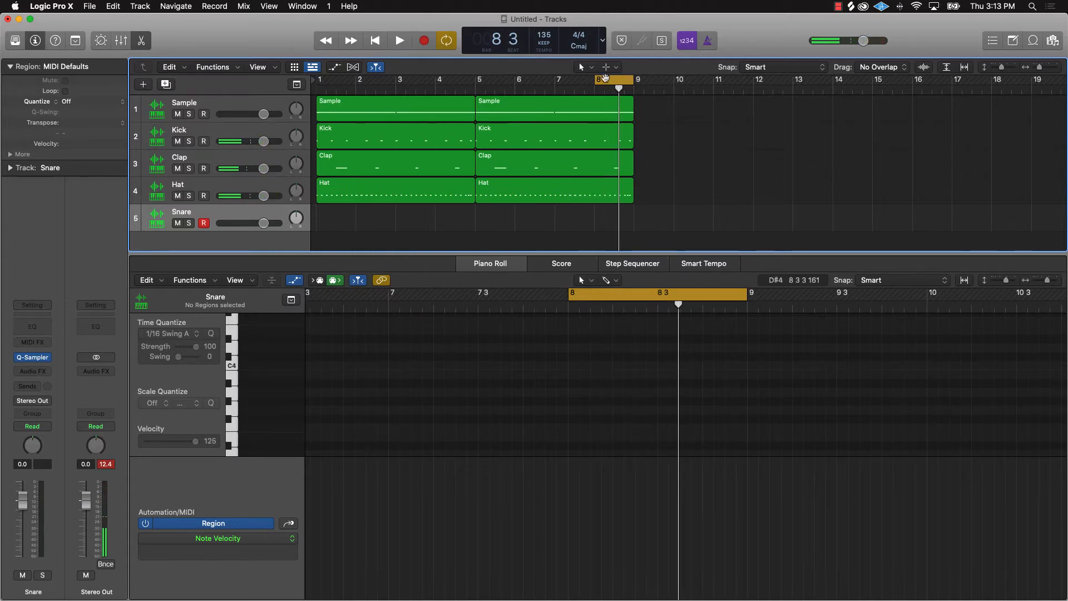
left_click_drag(613, 90, 594, 90)
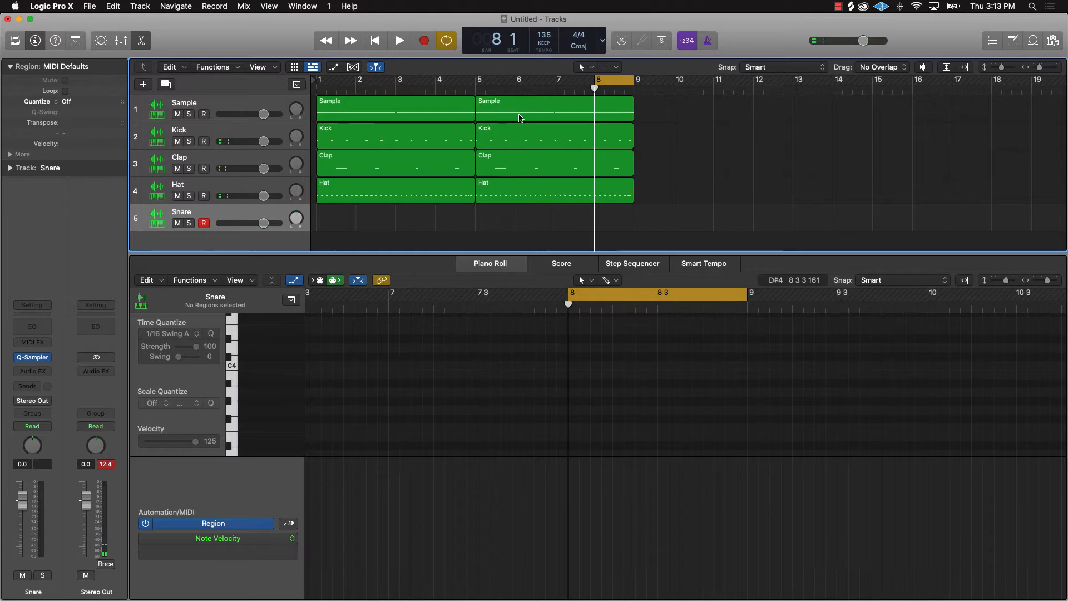
- Bounce the Sample region at bar 5 in place as audio on a new track
left_click(239, 107)
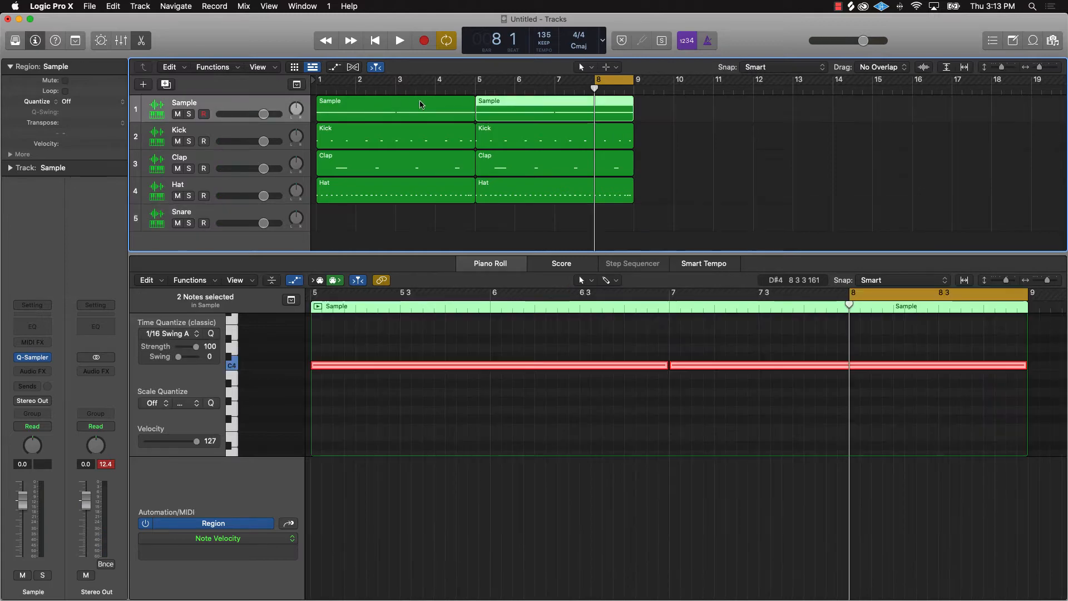
right_click(498, 115)
left_click(520, 120)
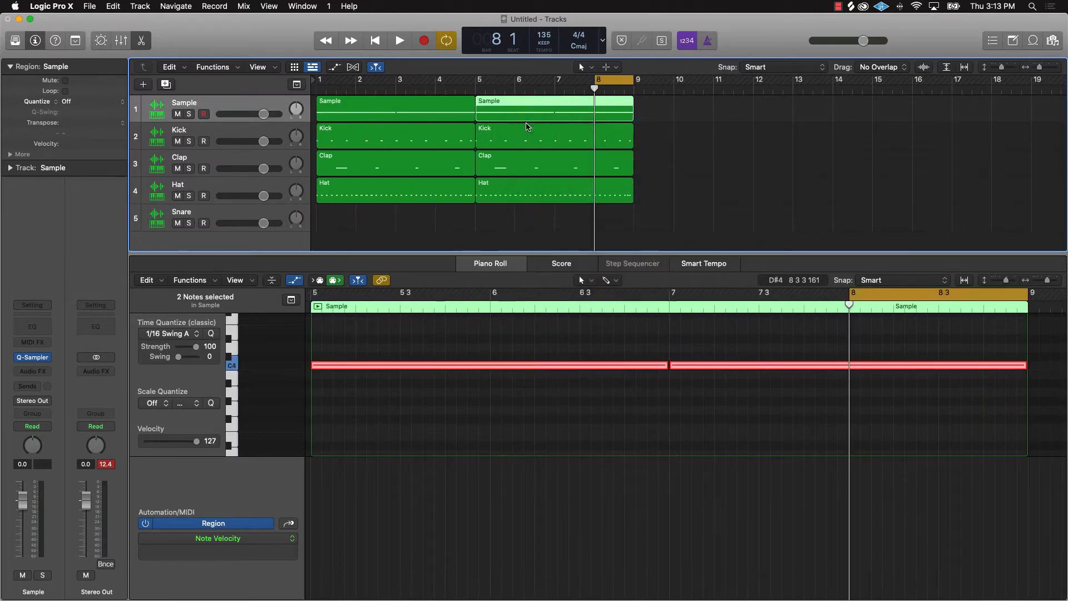
left_click(629, 235)
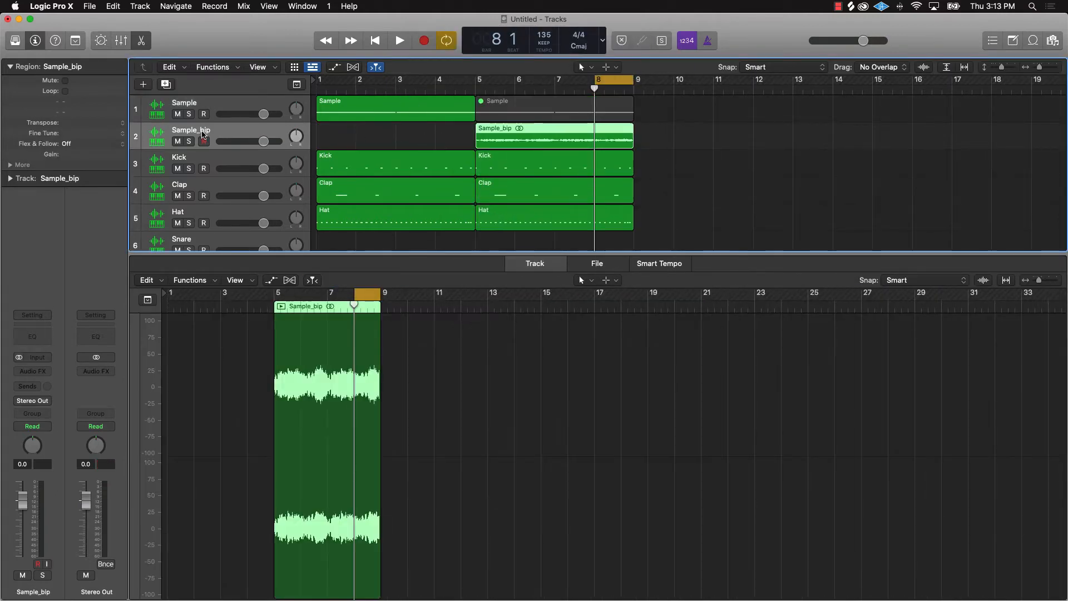
- Listen to the bounced audio, copy its region to bar 1, and mute the original Sample track
key("space")
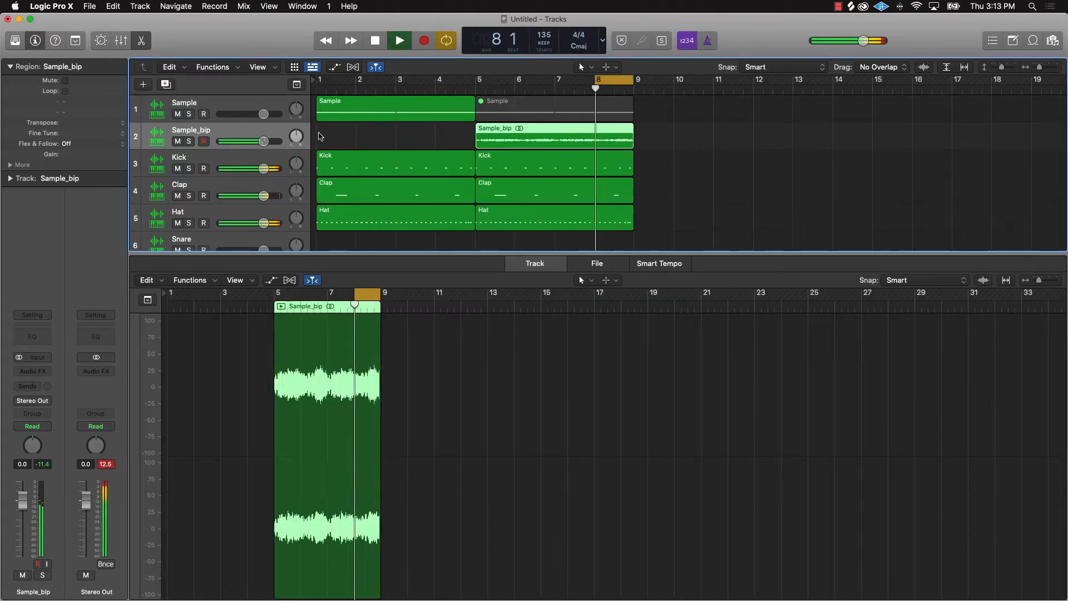
key("space")
left_click_drag(512, 140, 354, 140)
left_click(178, 114)
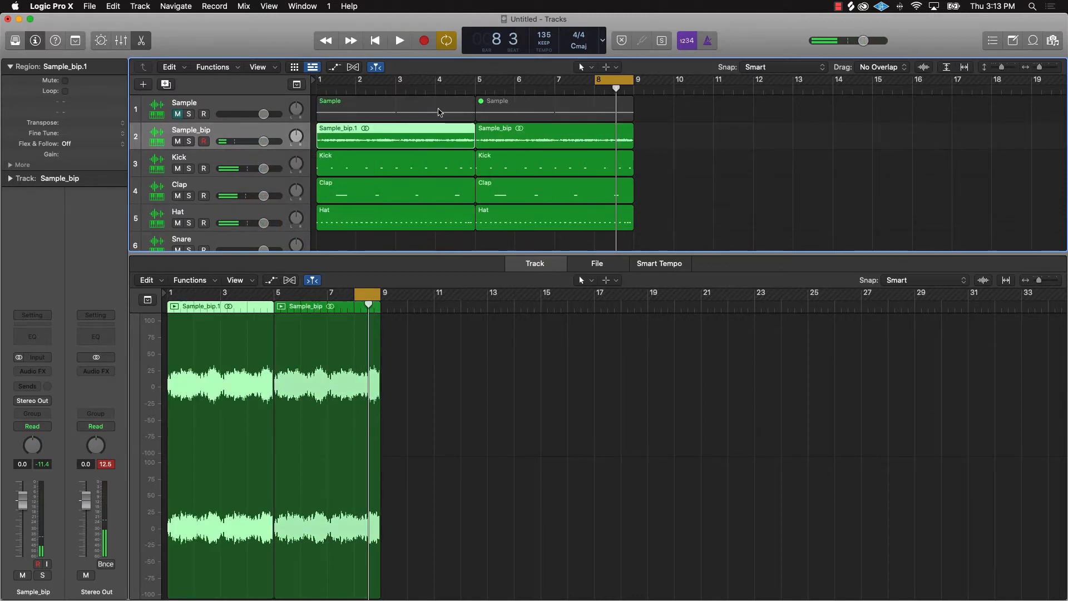
- Play the bar 8 cycle with the bounced sample and return the playhead to bar 8
key("space")
left_click(725, 142)
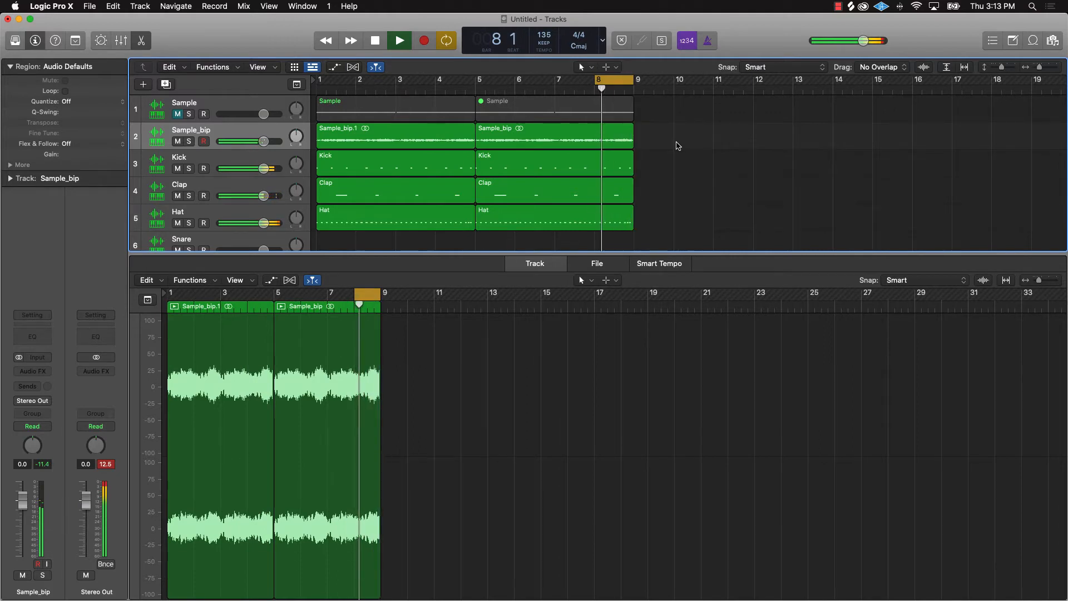
key("space")
scroll(556, 174, "down", 2)
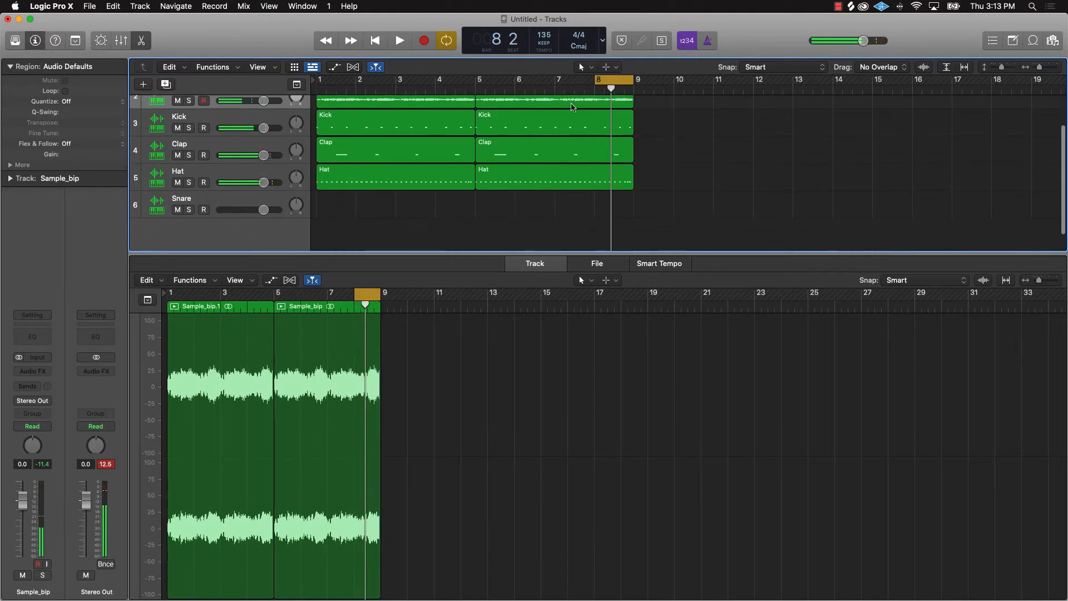
key("Return")
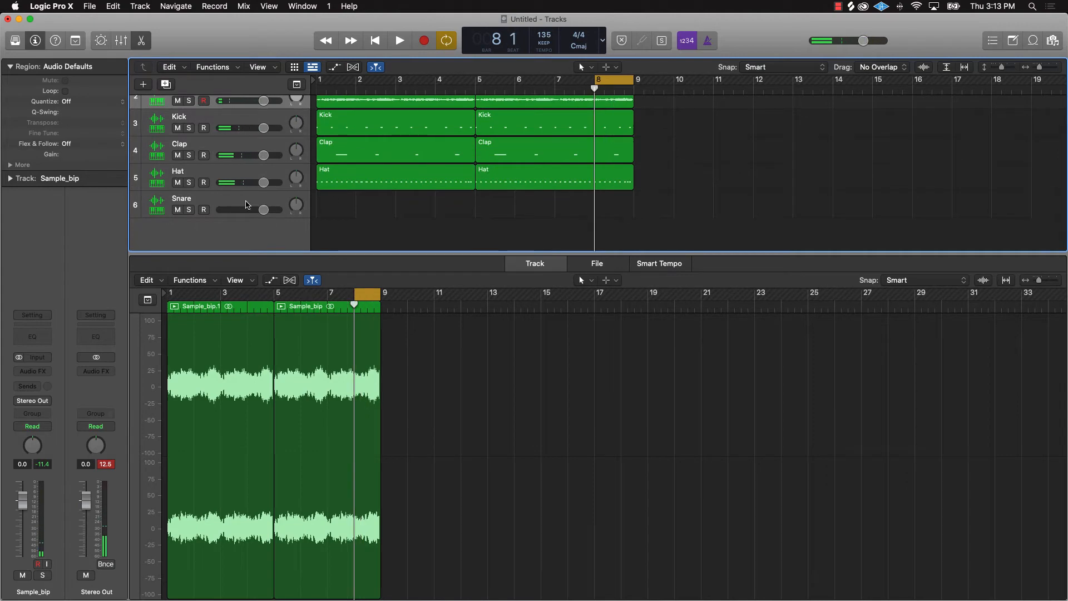
- Select the Snare track, listen to the cycled section, and place the playhead at bar 8
left_click(247, 205)
key("space")
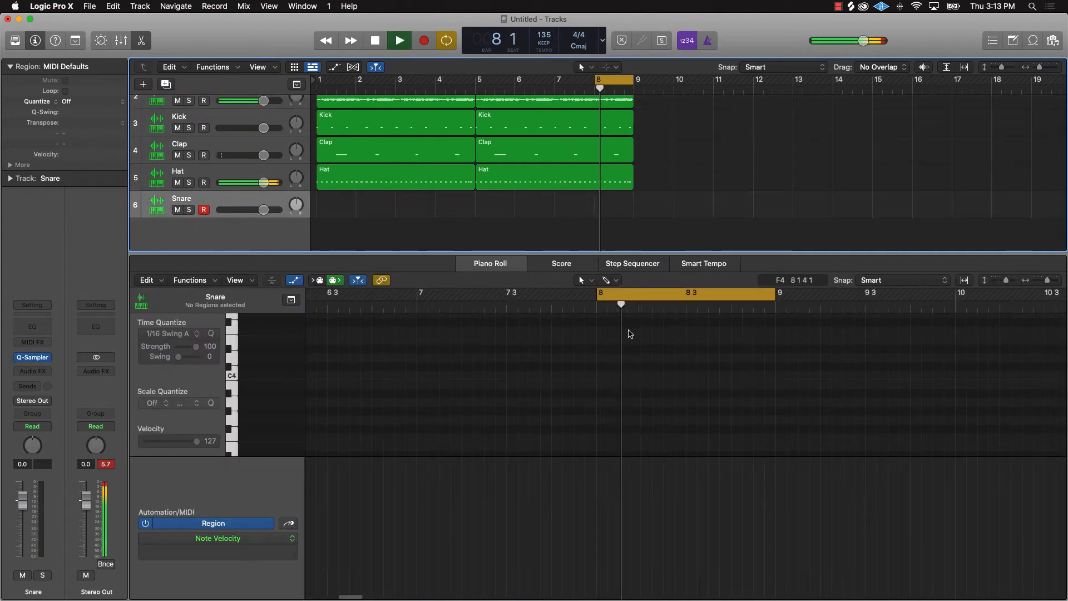
key("space")
left_click(597, 305)
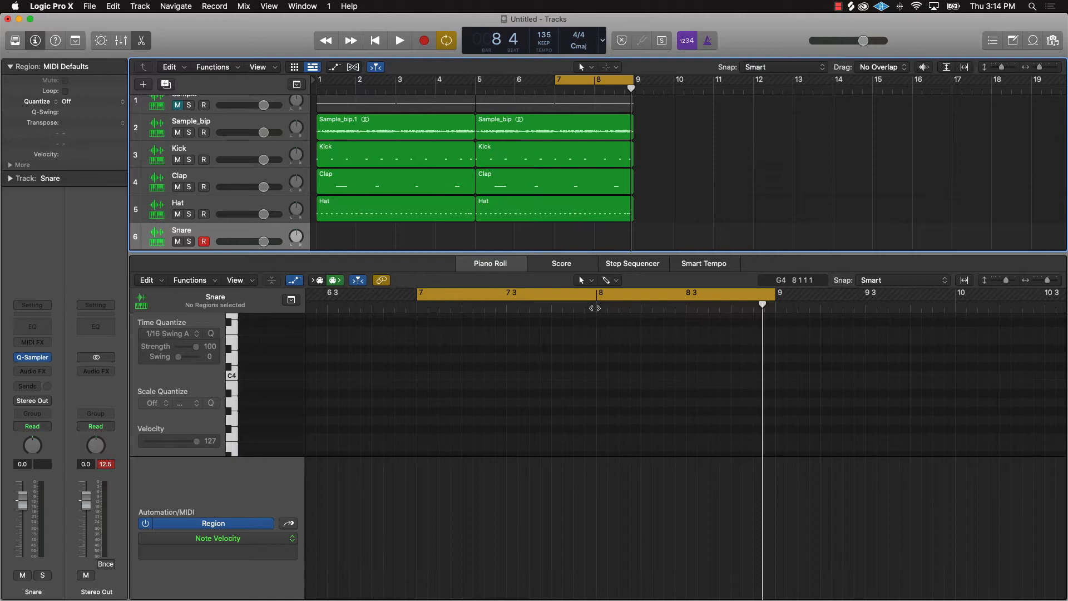
left_click(595, 306)
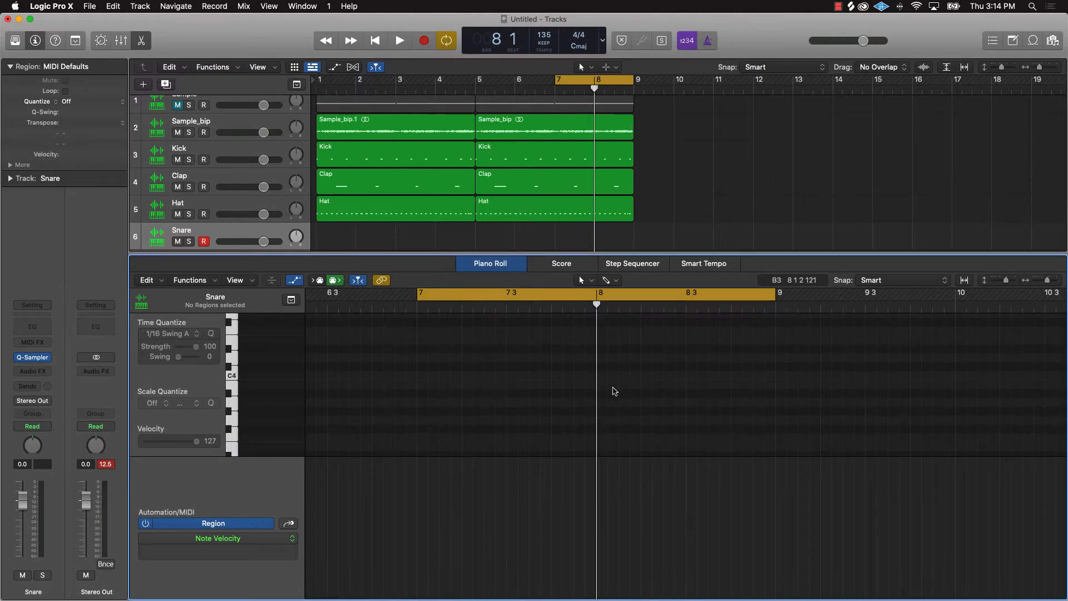
- Audition the snare on C3 and add a C3 note at the start of bar 8
left_click(614, 388, "ctrl+alt")
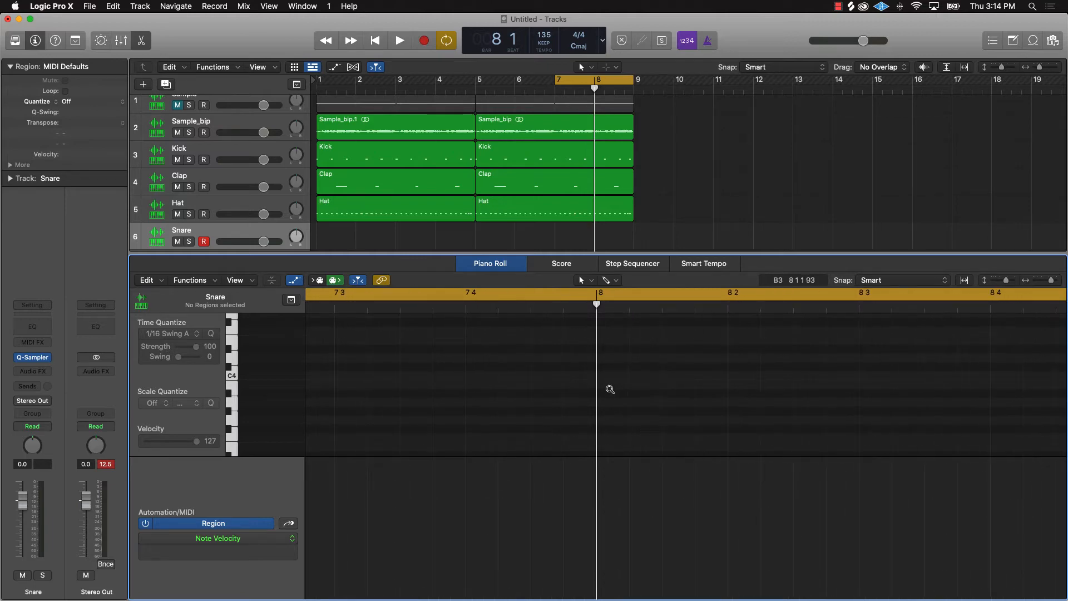
scroll(231, 384, "down", 1)
scroll(231, 383, "down", 4)
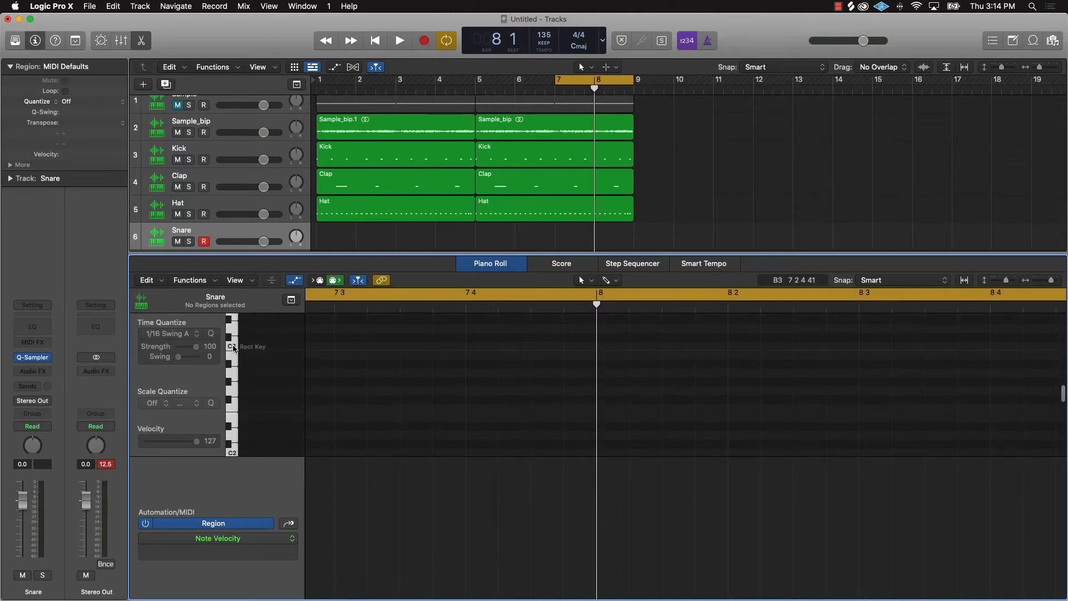
left_click(233, 348)
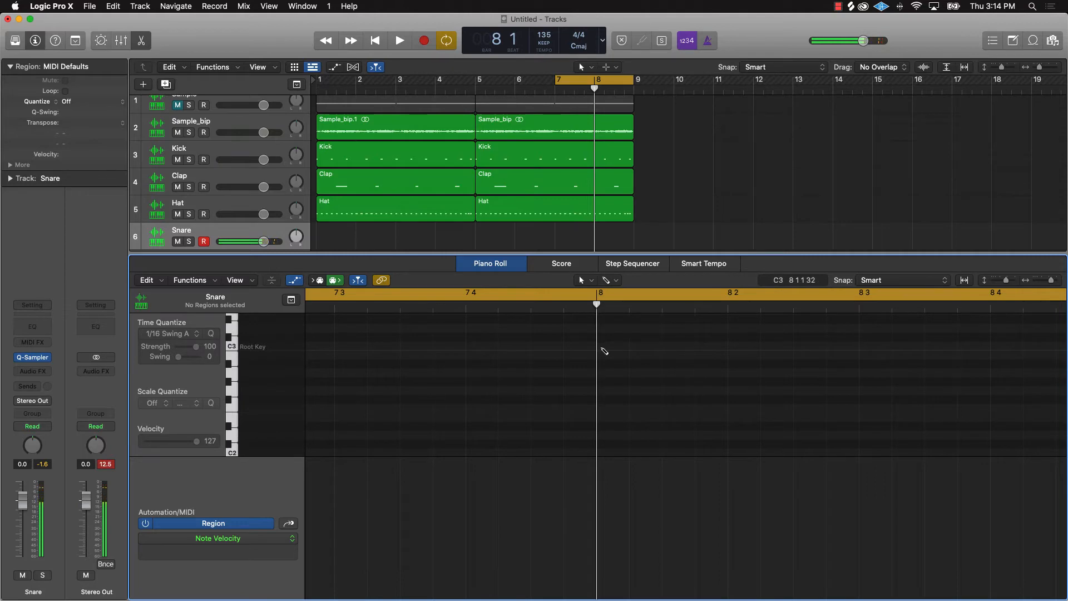
left_click(604, 351)
key("super+Left")
key("super+Left")
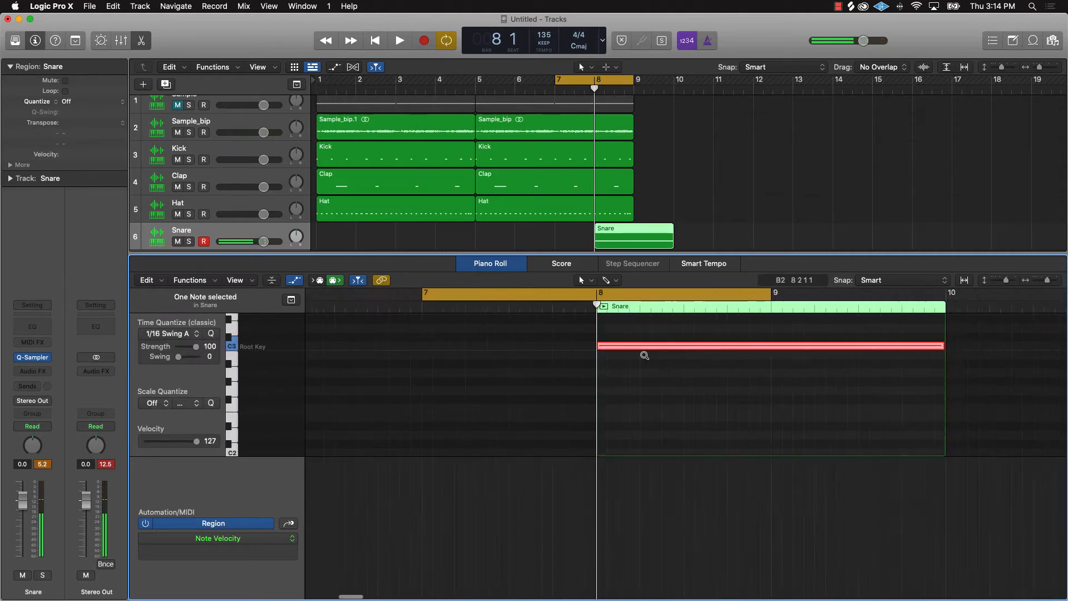
- Shorten the C3 snare note at bar 8 to about a third of a sixteenth note
left_click_drag(921, 347, 592, 393)
key("super+Right")
key("super+Right")
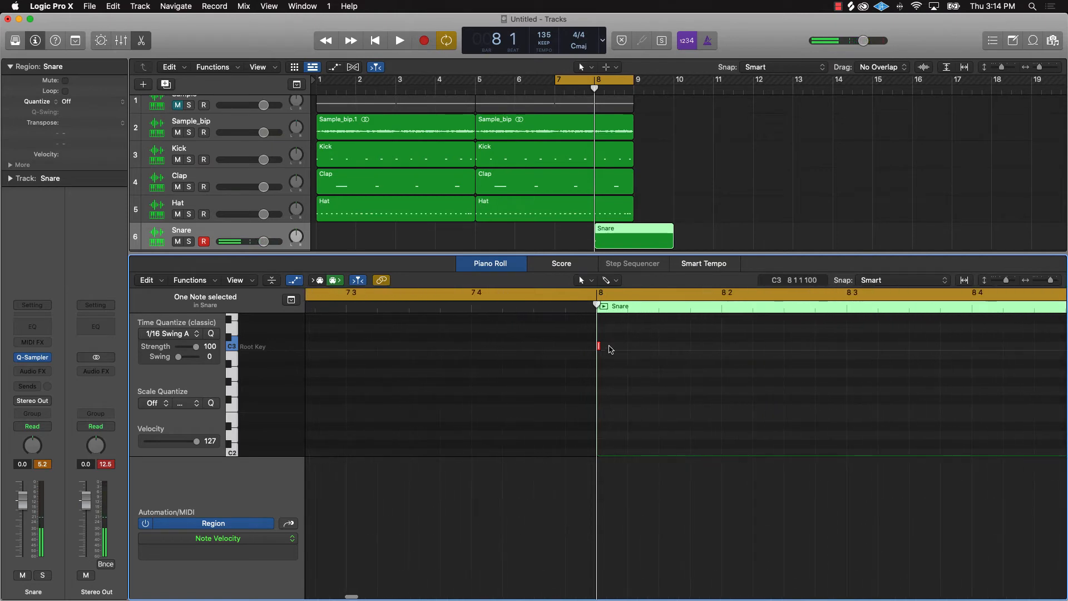
left_click_drag(600, 347, 675, 371)
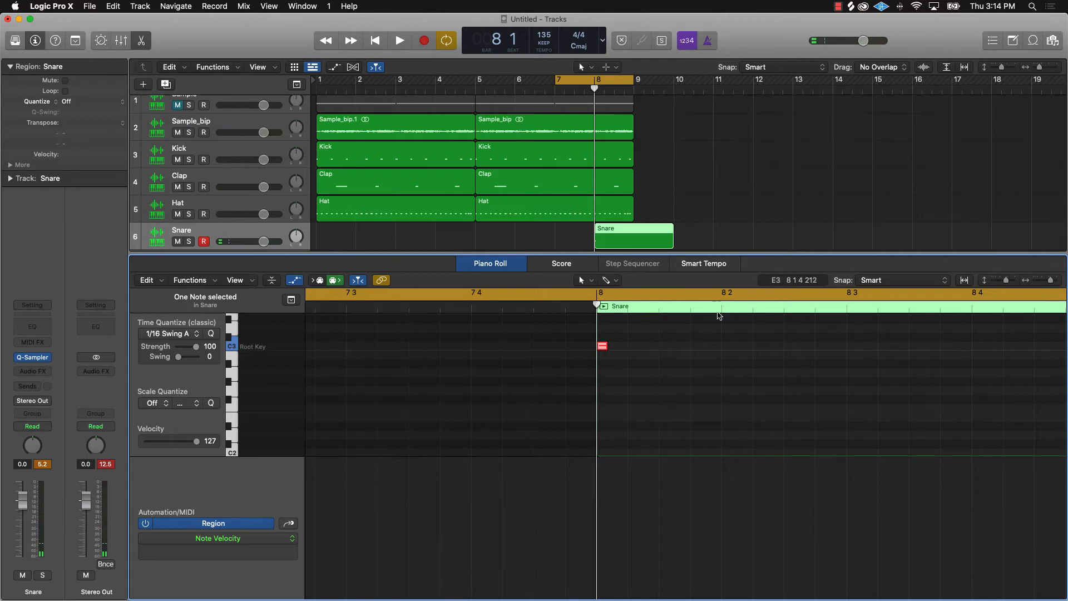
- Trim the end of the Snare region back to bar 9 so it spans only bar 8
scroll(708, 334, "up", 4)
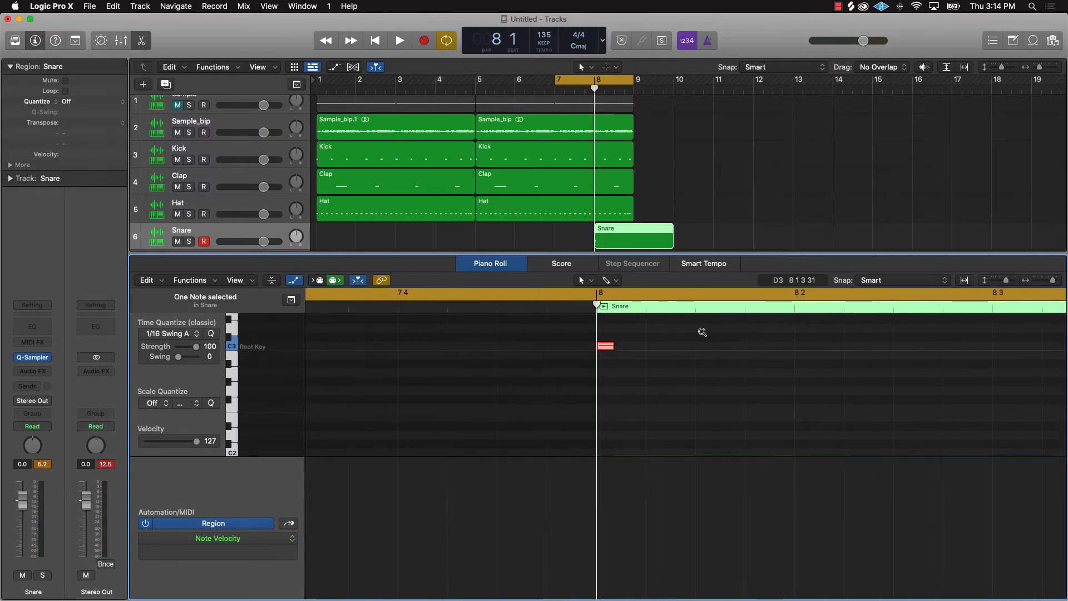
scroll(706, 334, "down", 5)
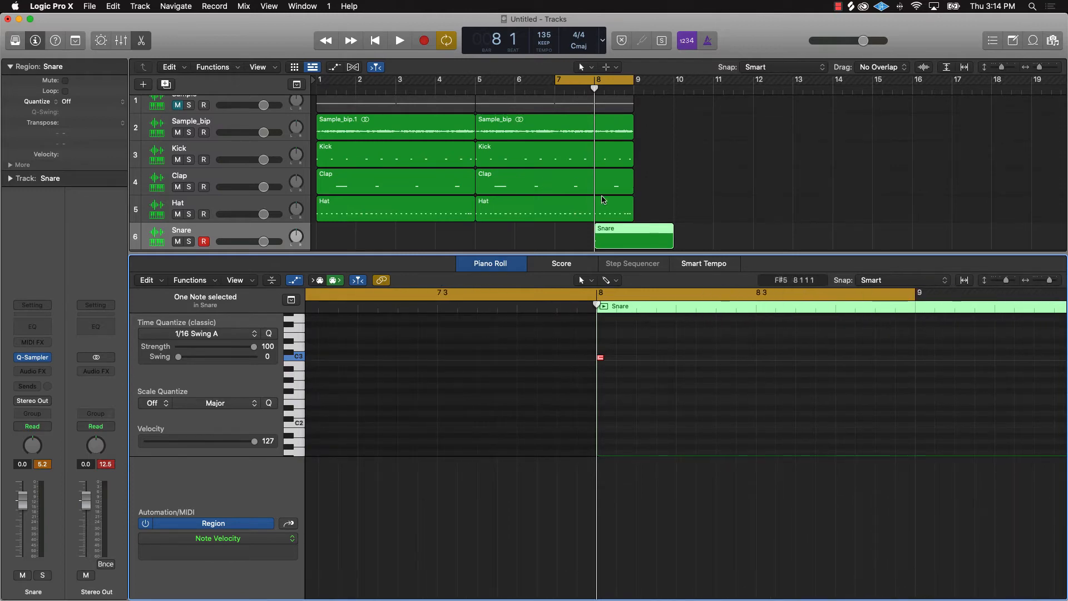
left_click_drag(670, 242, 633, 245)
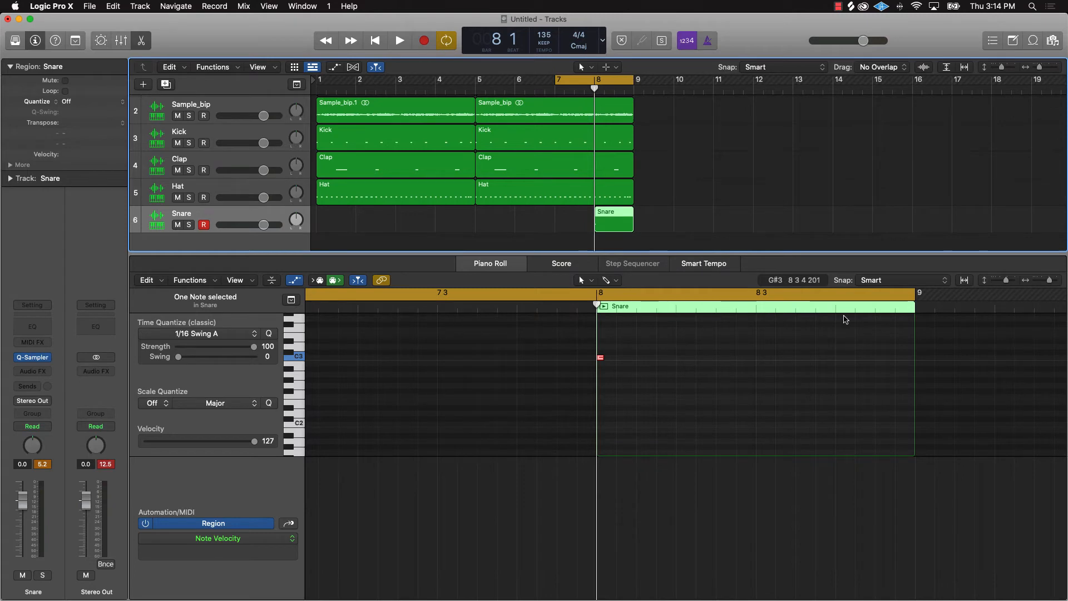
- Copy the C3 snare note three times across the first beat of bar 8 and play back the pattern
left_click(599, 361, "ctrl+alt")
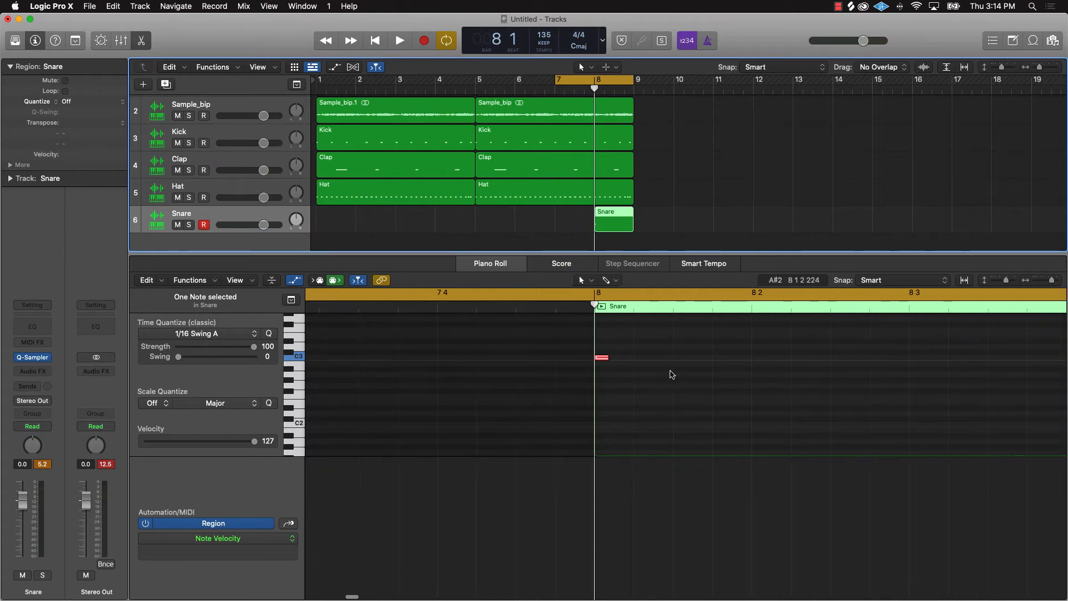
scroll(670, 372, "right", 5)
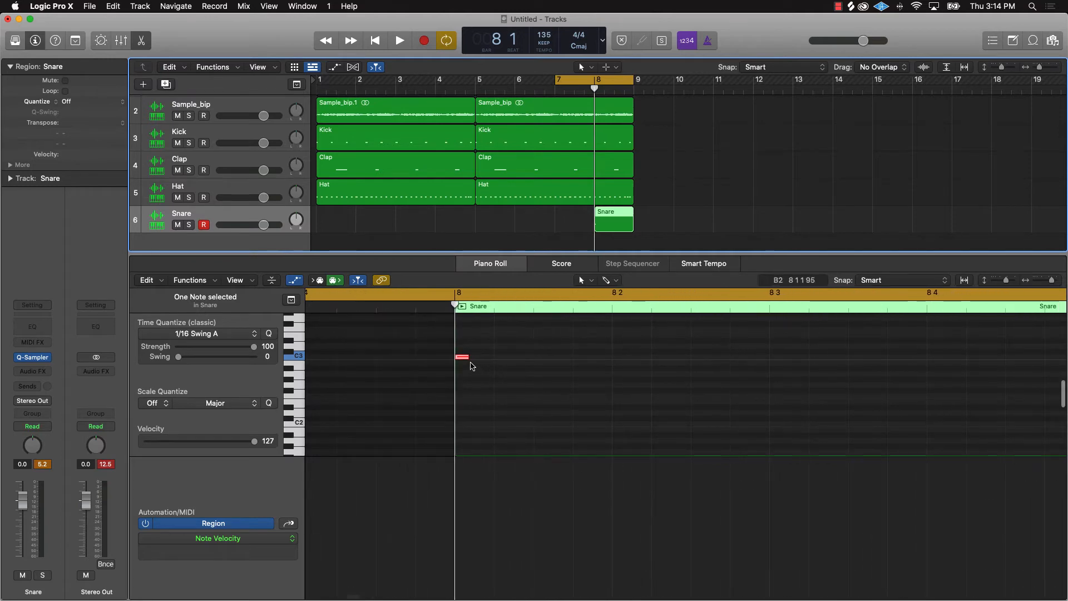
left_click(465, 362)
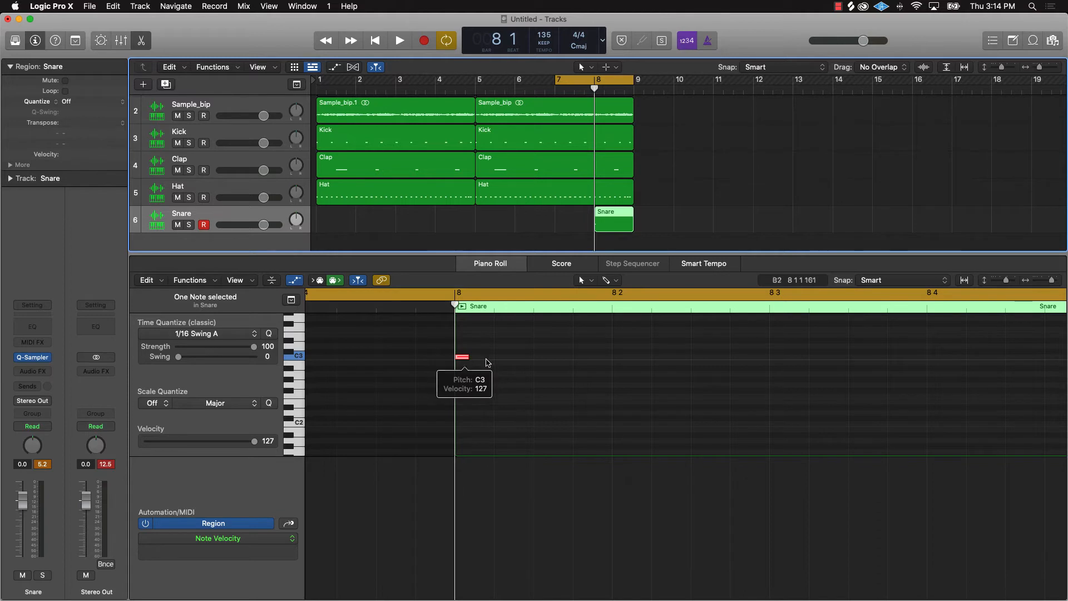
left_click(476, 360)
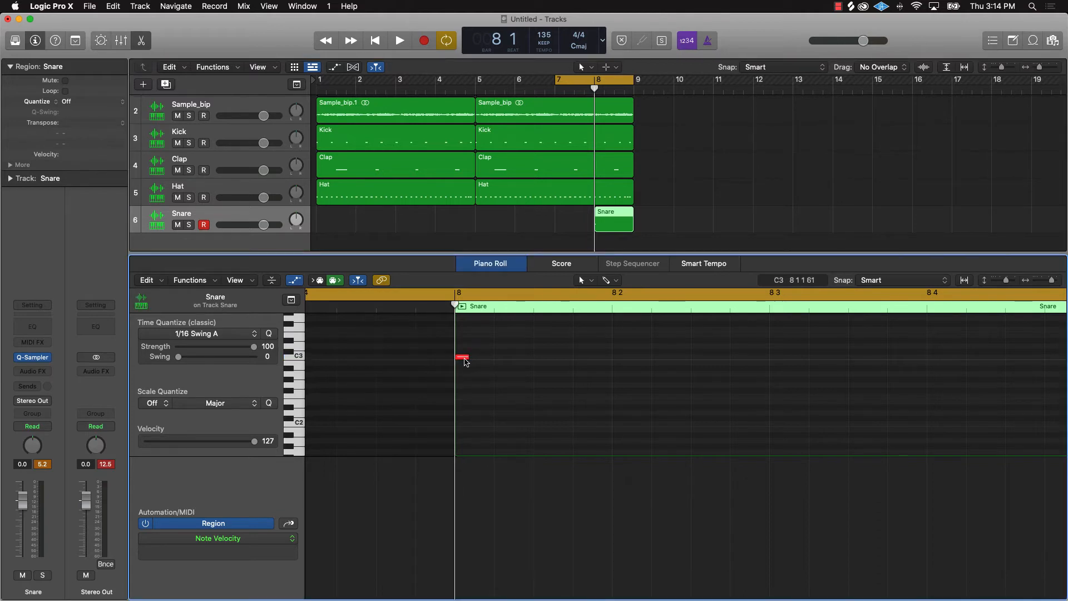
left_click(465, 361)
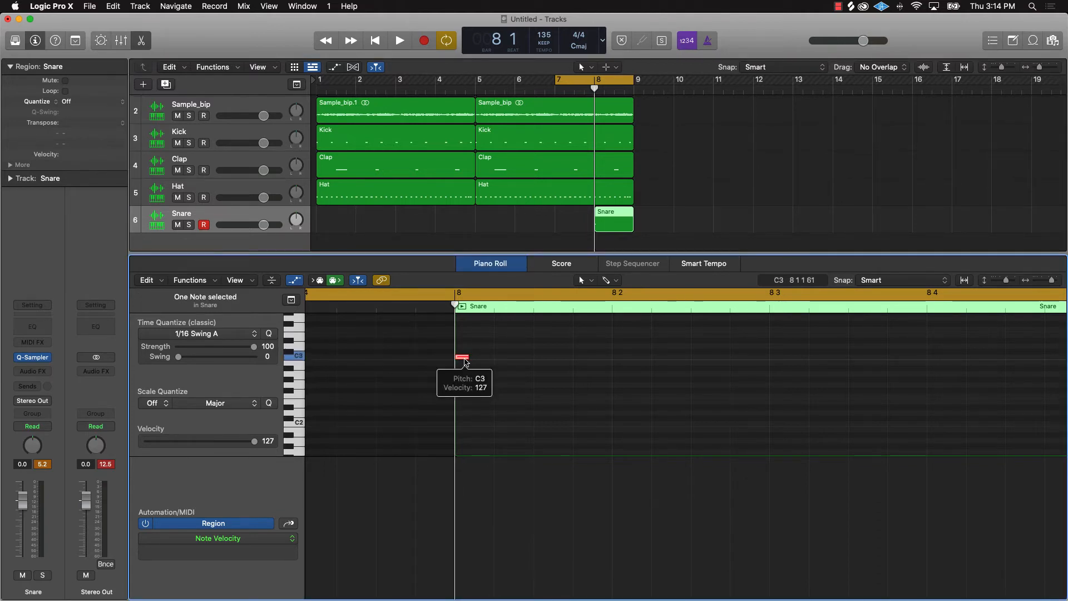
left_click_drag(464, 362, 594, 359)
left_click(628, 347)
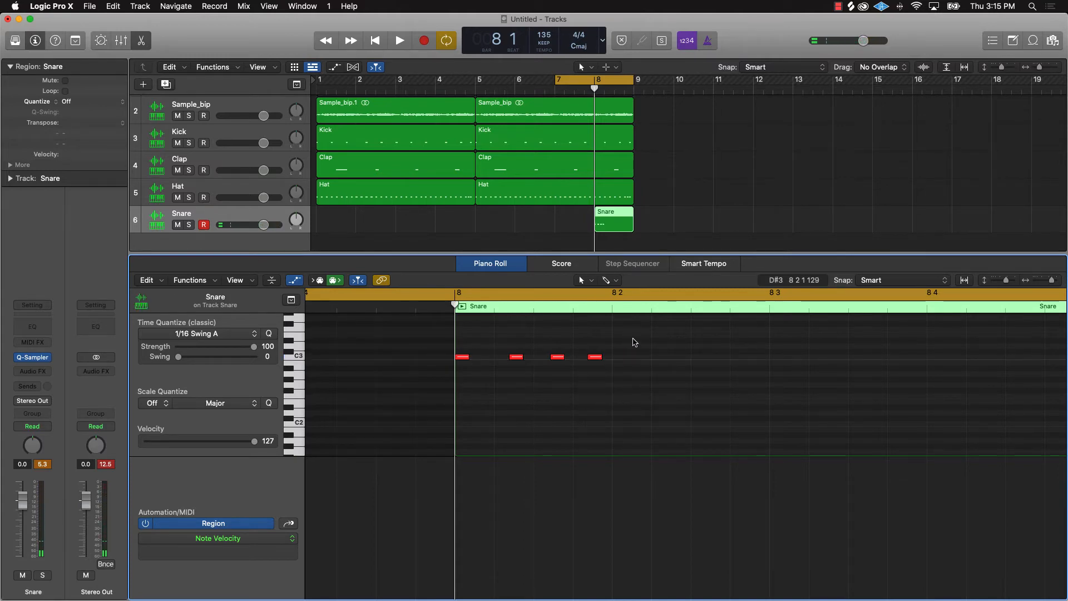
key("space")
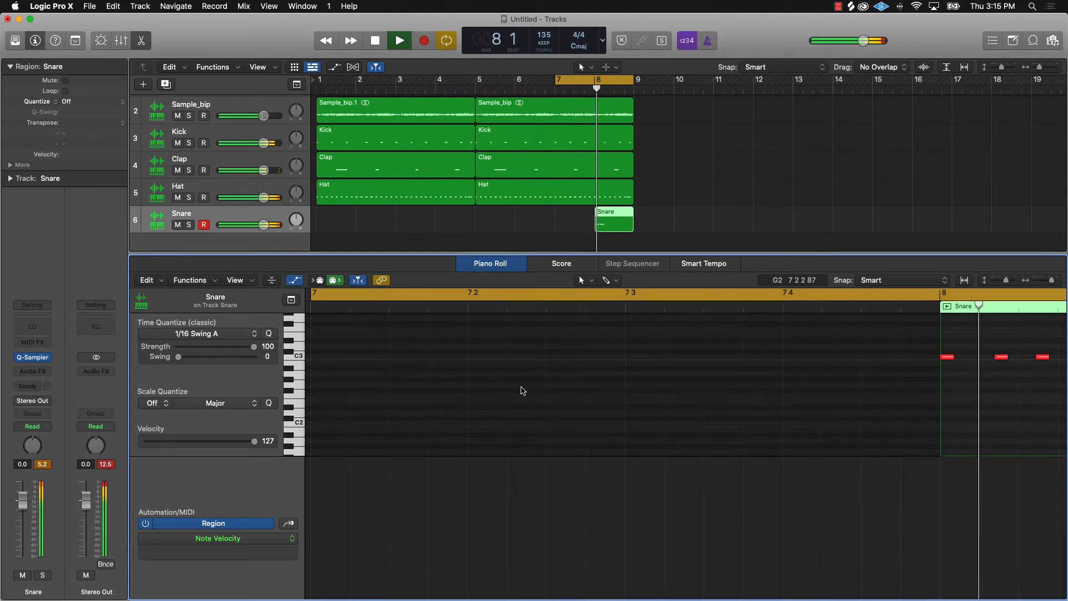
key("space")
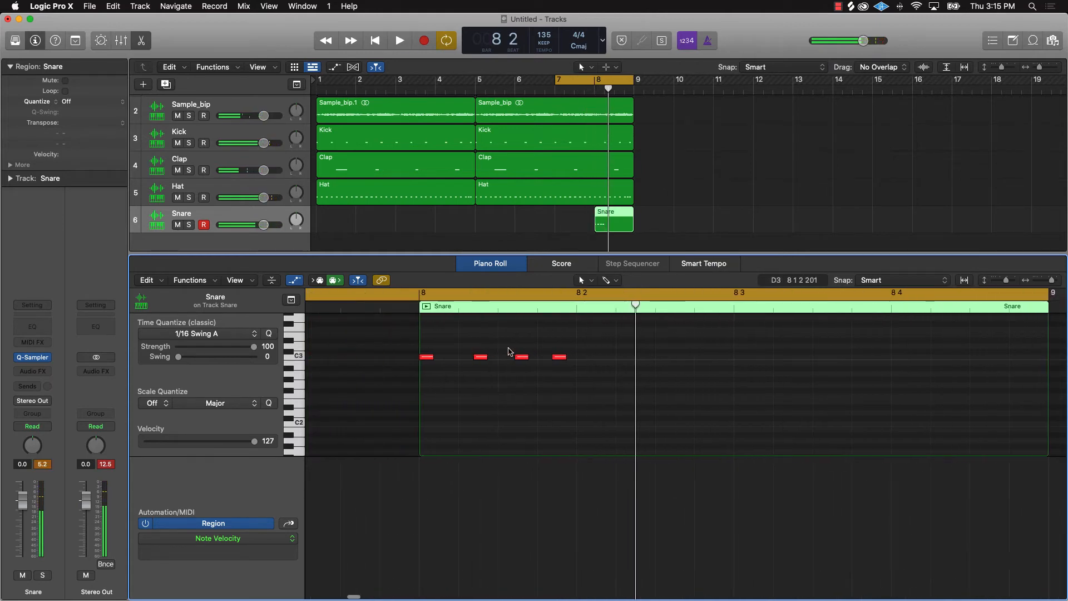
- Quantize the four snare notes to 1/8 Triplet (1/12) and play back their timing
left_click_drag(584, 337, 412, 398)
scroll(691, 384, "right", 3)
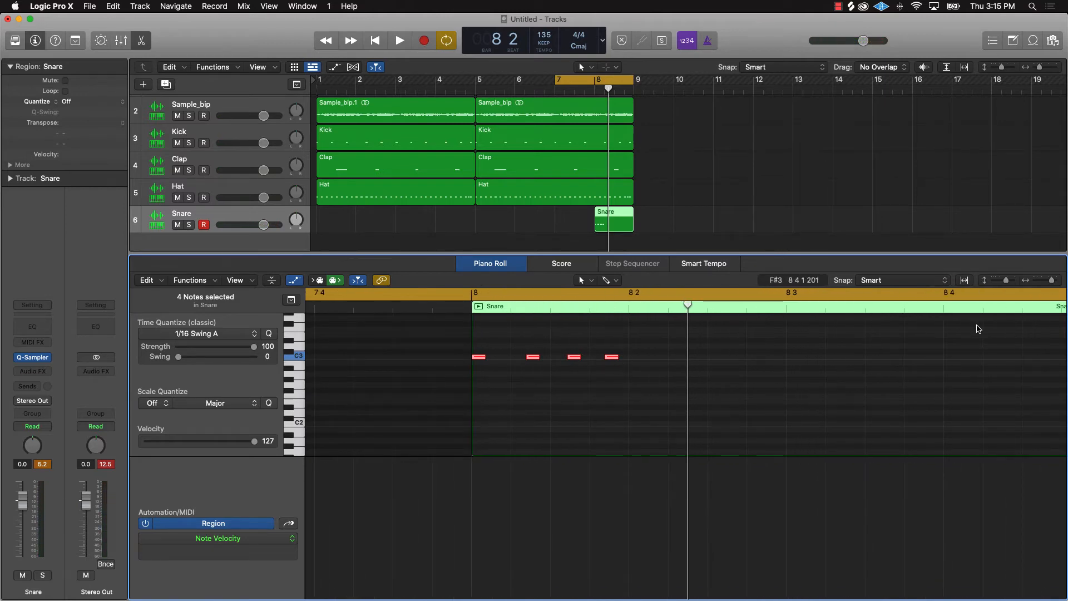
left_click(201, 336)
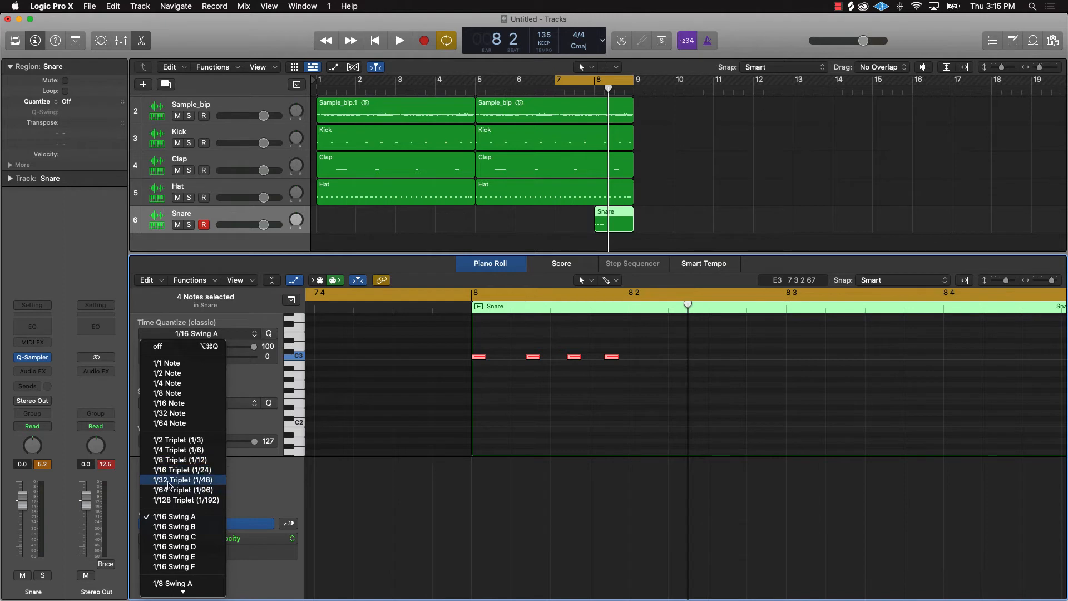
left_click(205, 460)
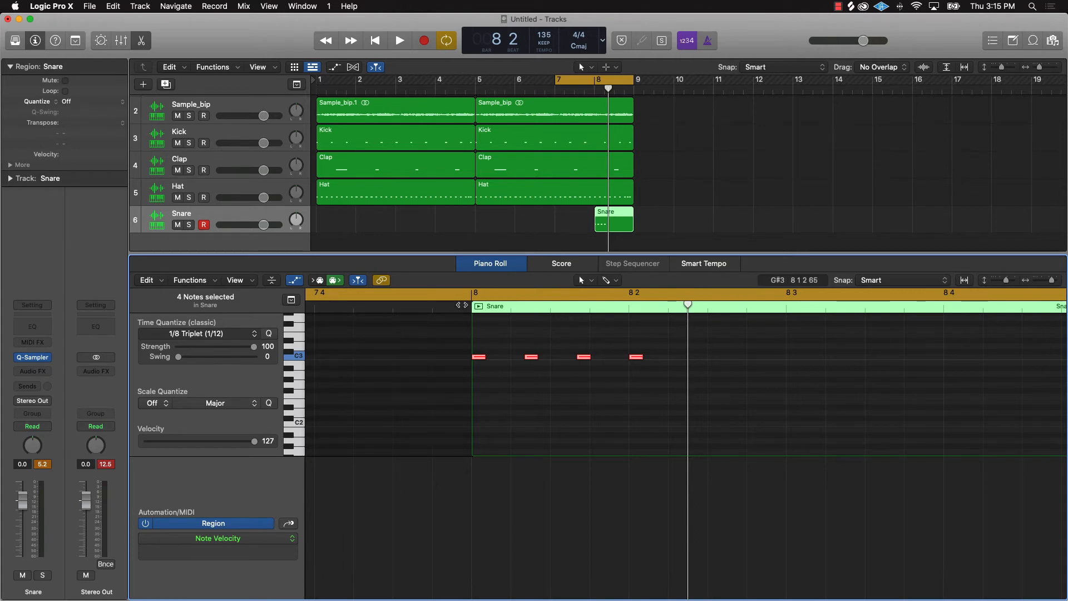
key("space")
key("space")
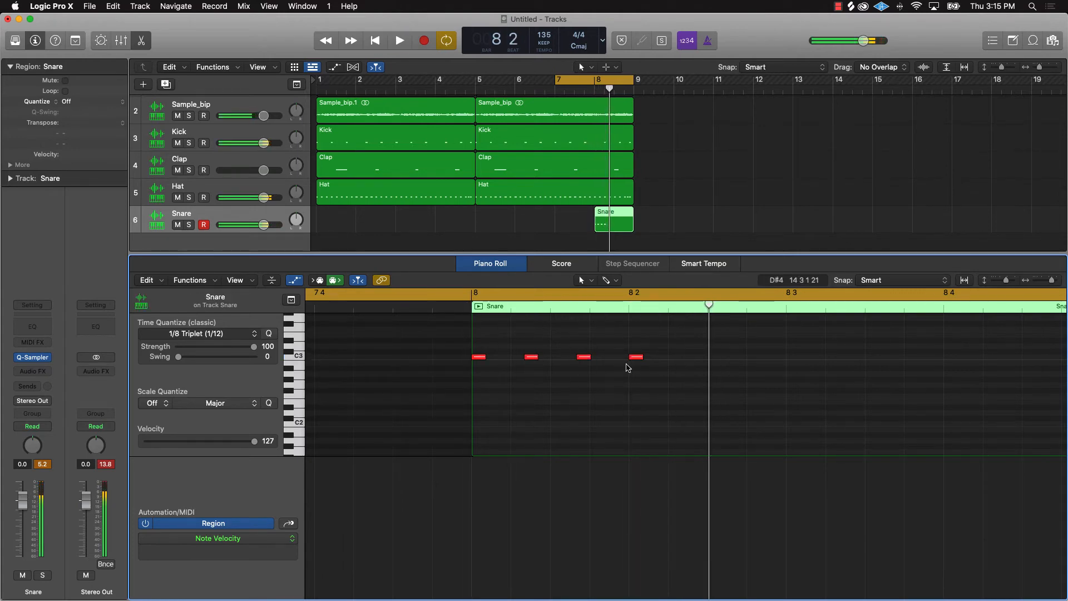
- Delete the fourth snare note and copy the remaining three-note triplet to beats 2, 3 and 4 of bar 8
left_click(635, 356)
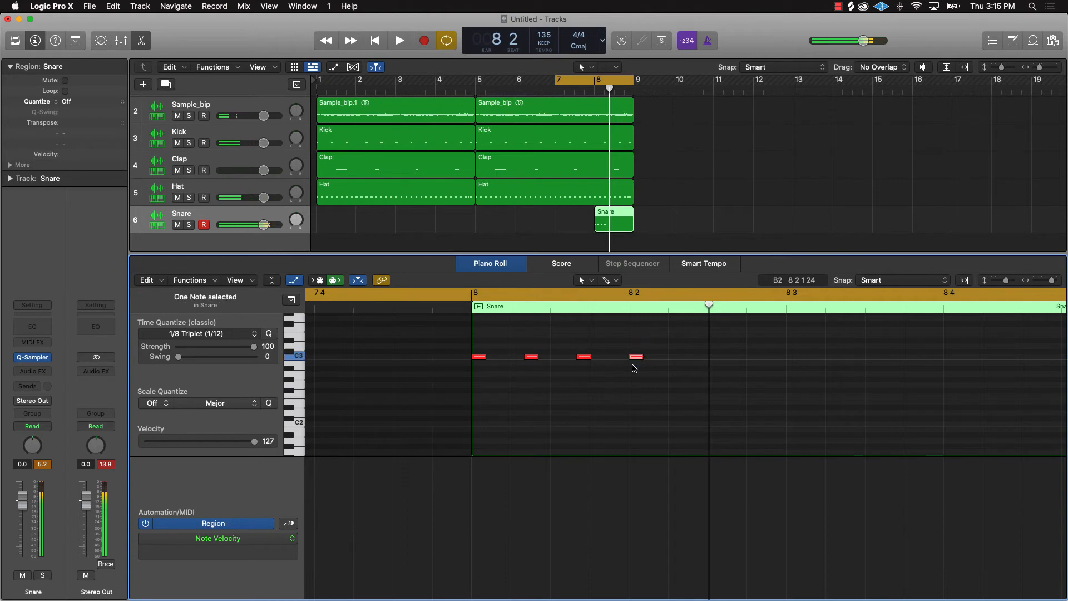
key("Delete")
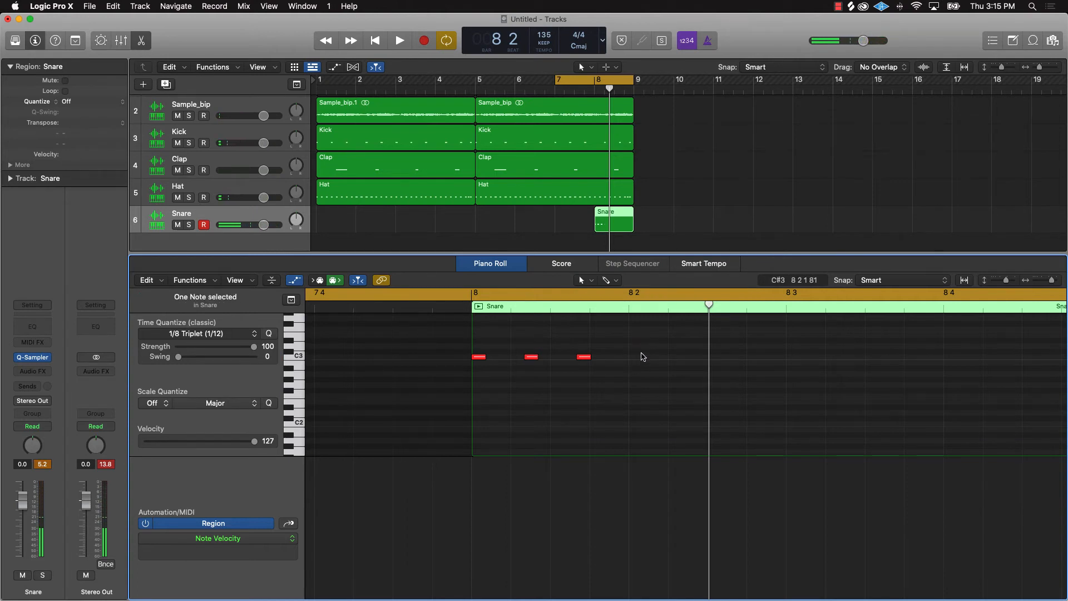
left_click_drag(648, 351, 947, 359)
scroll(947, 362, "right", 10)
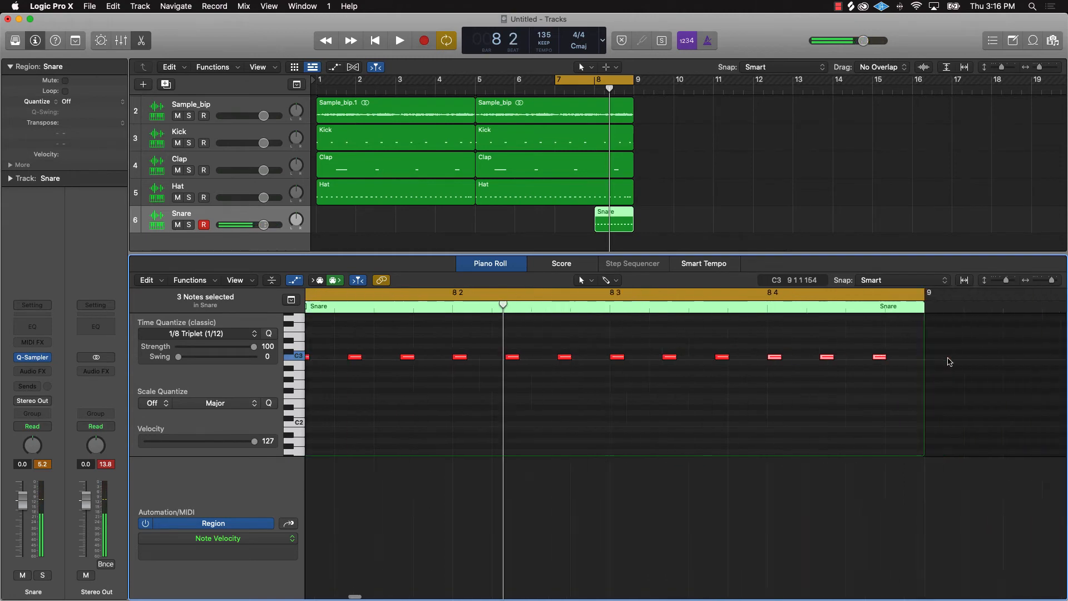
- Play back the full bar of triplet snares within the cycle range
left_click(458, 415)
key("space")
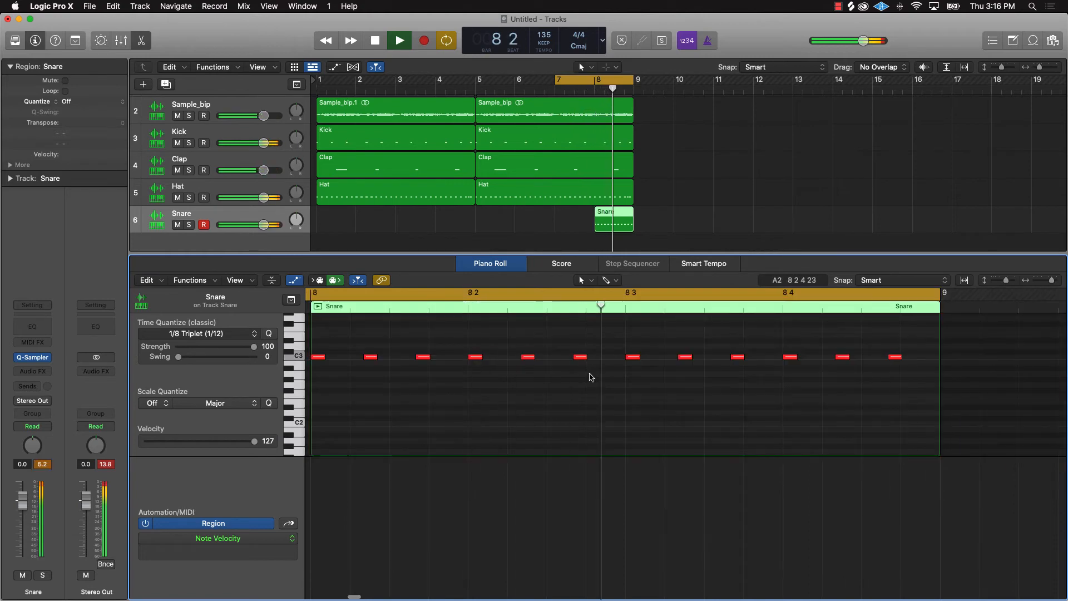
key("space")
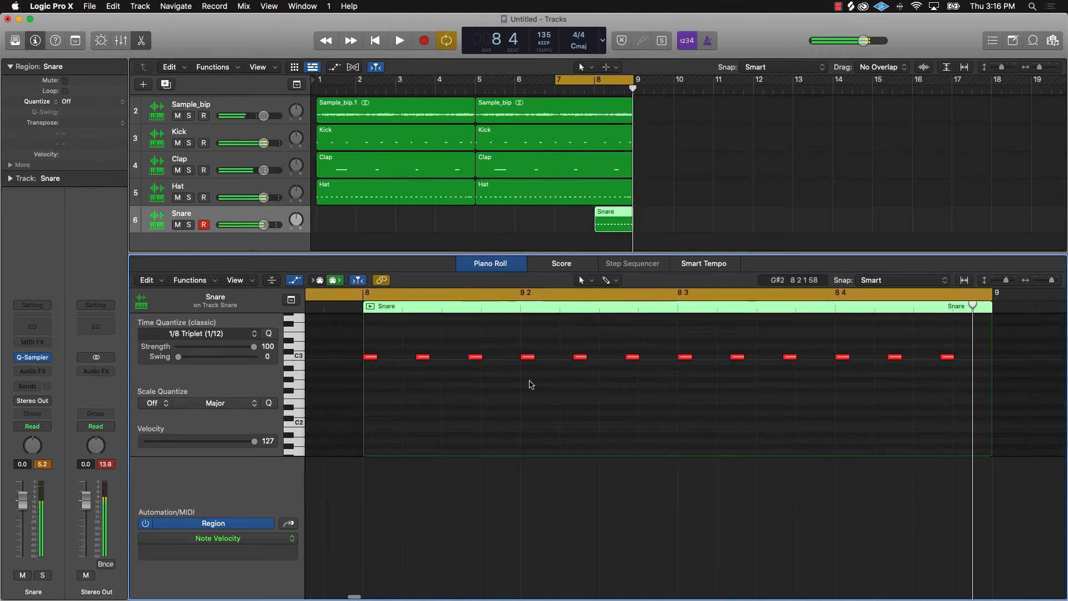
scroll(530, 383, "down", 3)
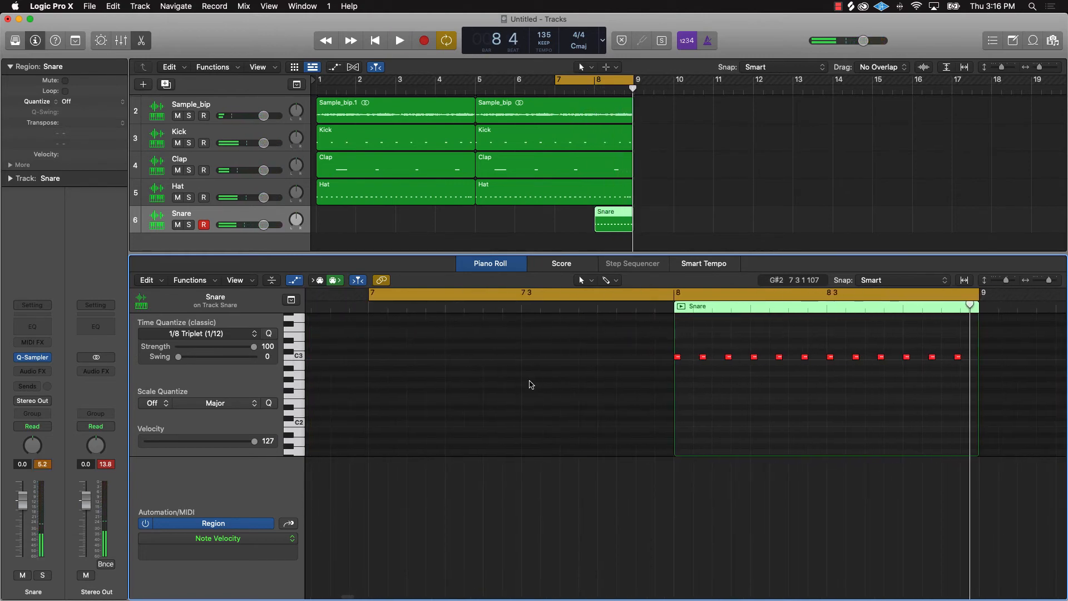
scroll(530, 384, "right", 10)
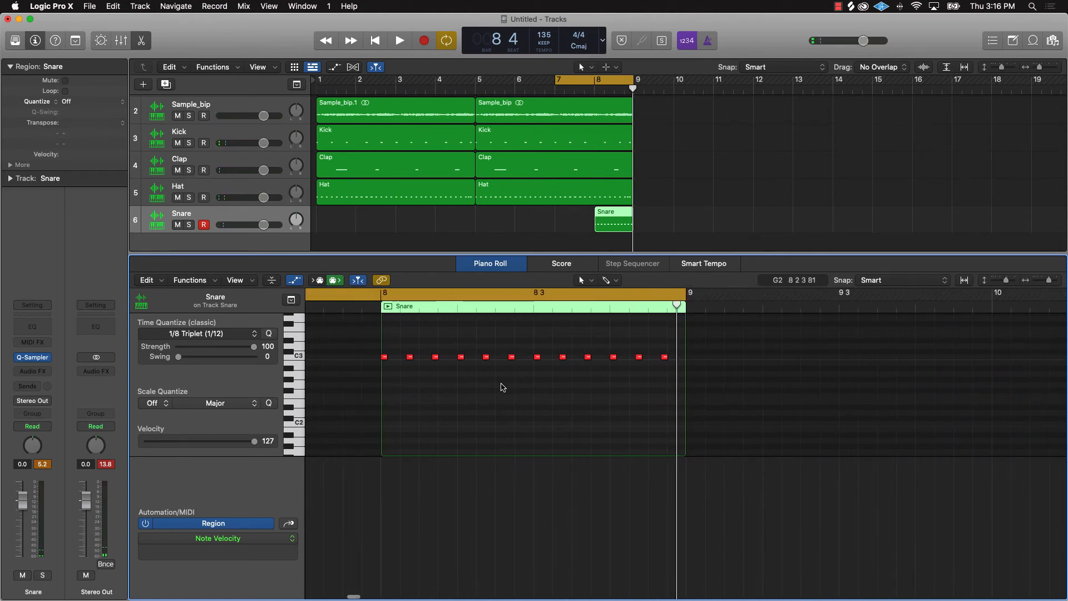
scroll(503, 388, "up", 3)
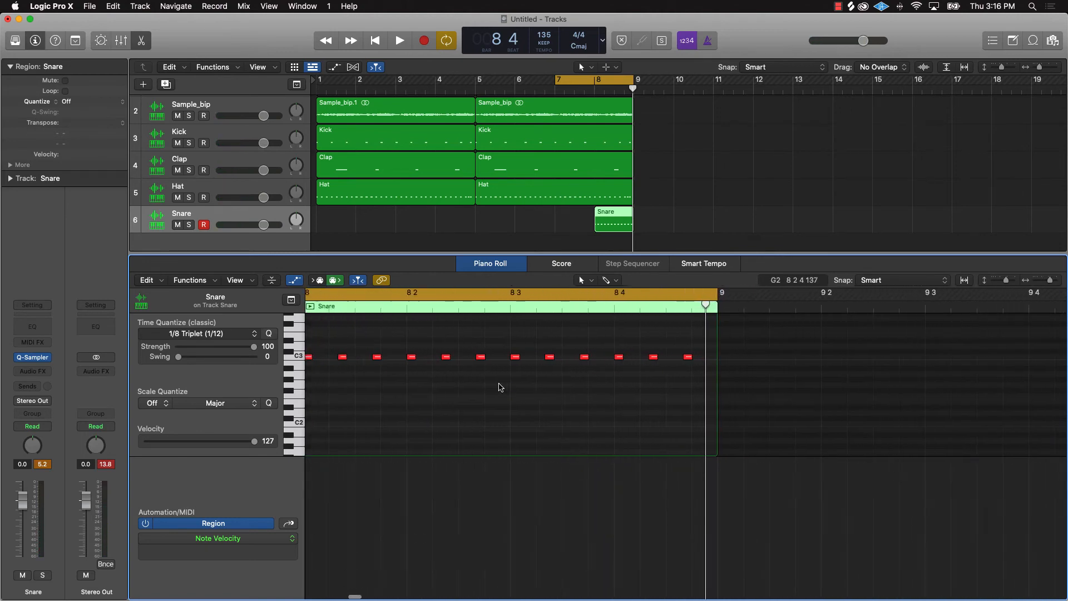
scroll(501, 388, "left", 3)
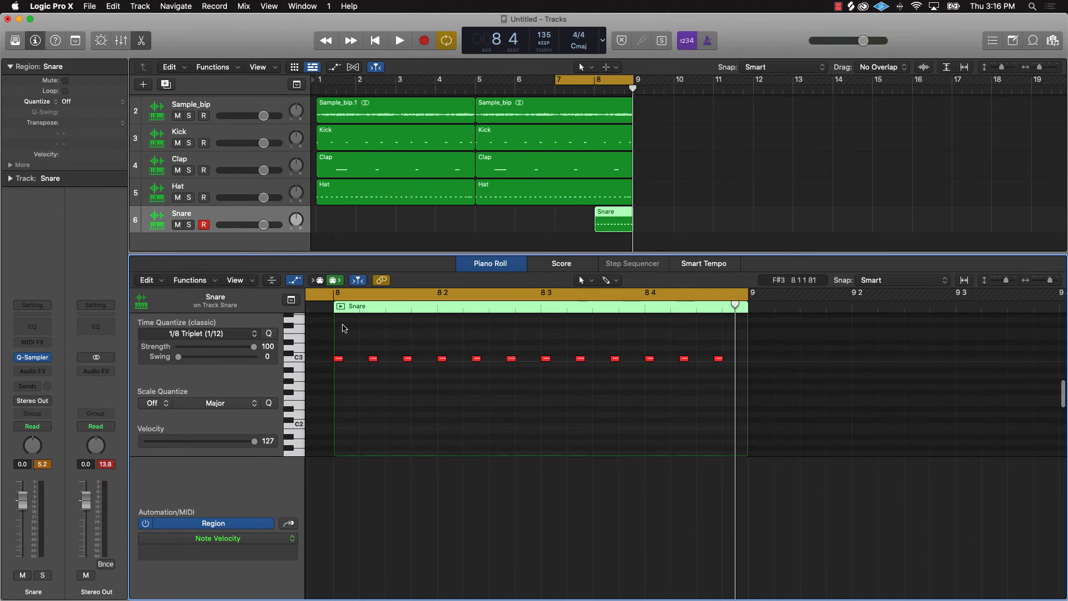
key("space")
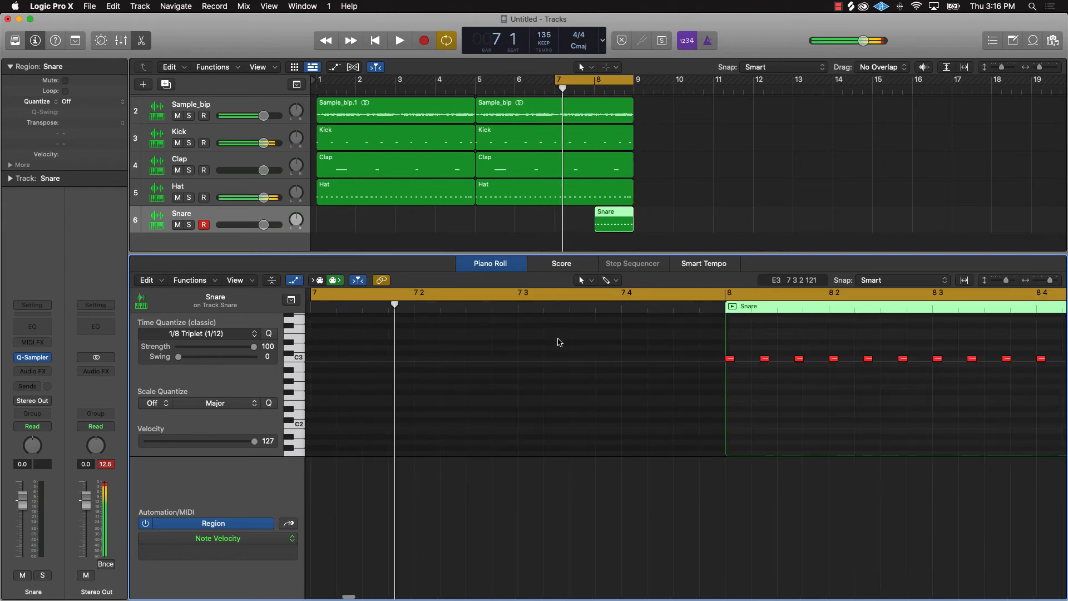
- Transpose the six snare notes in beats 3 and 4 of bar 8 down three semitones to A2 and play the result
scroll(611, 356, "right", 5)
left_click_drag(642, 334, 393, 377)
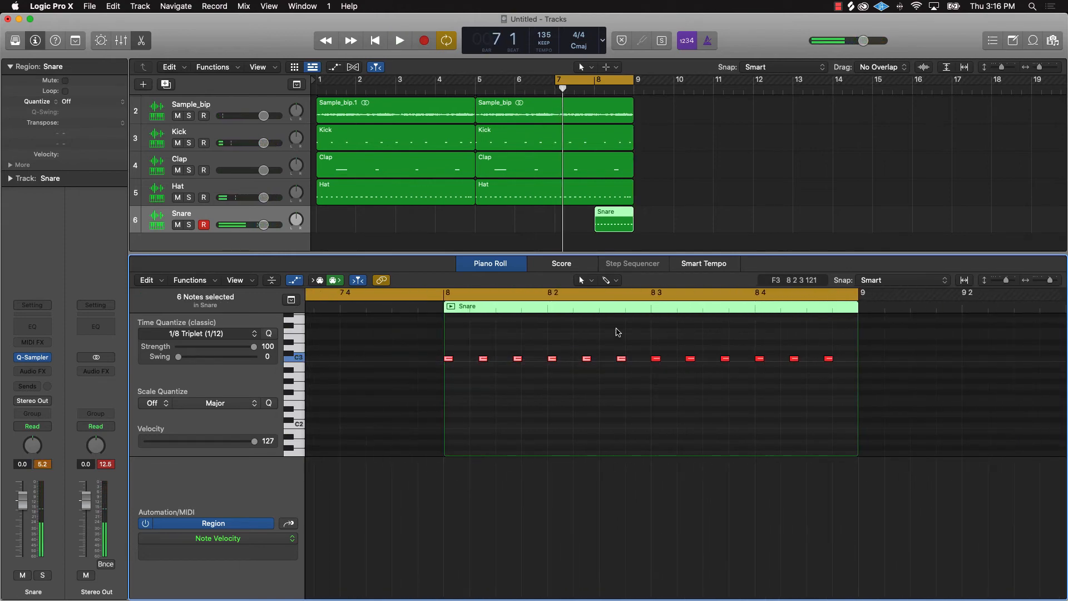
left_click_drag(645, 334, 884, 392)
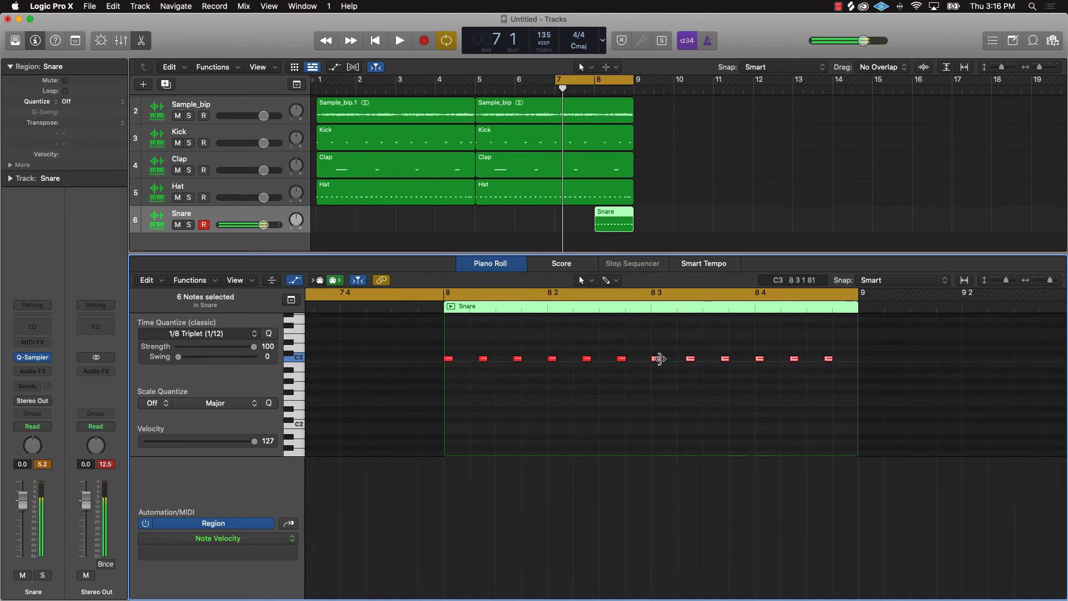
left_click_drag(657, 362, 657, 379)
key("space")
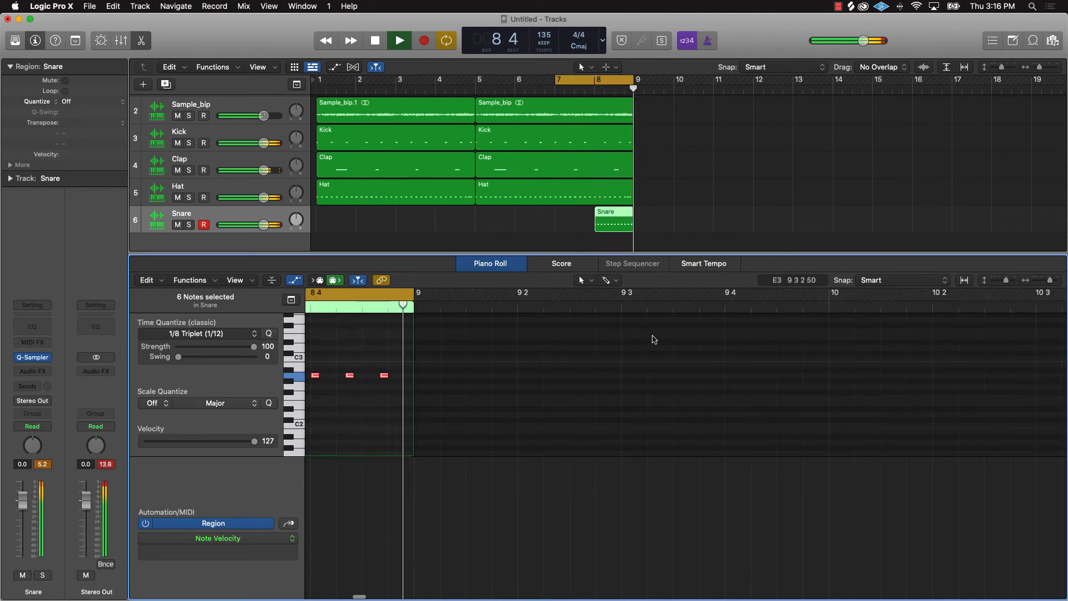
key("space")
left_click(388, 419)
- Extend the start of the Snare region back to bar 7
scroll(395, 415, "left", 10)
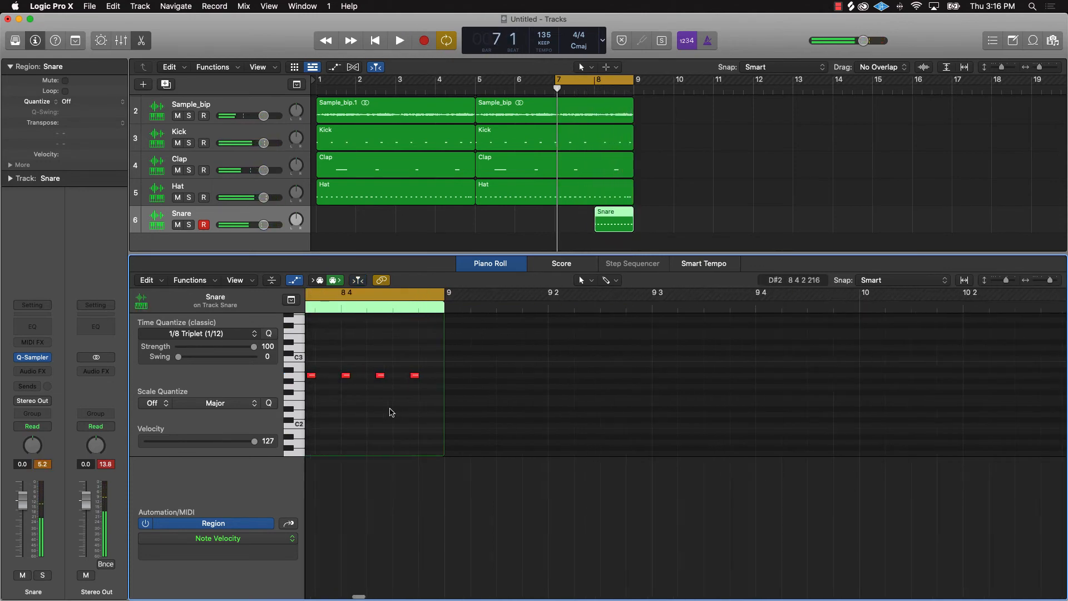
scroll(393, 409, "left", 1)
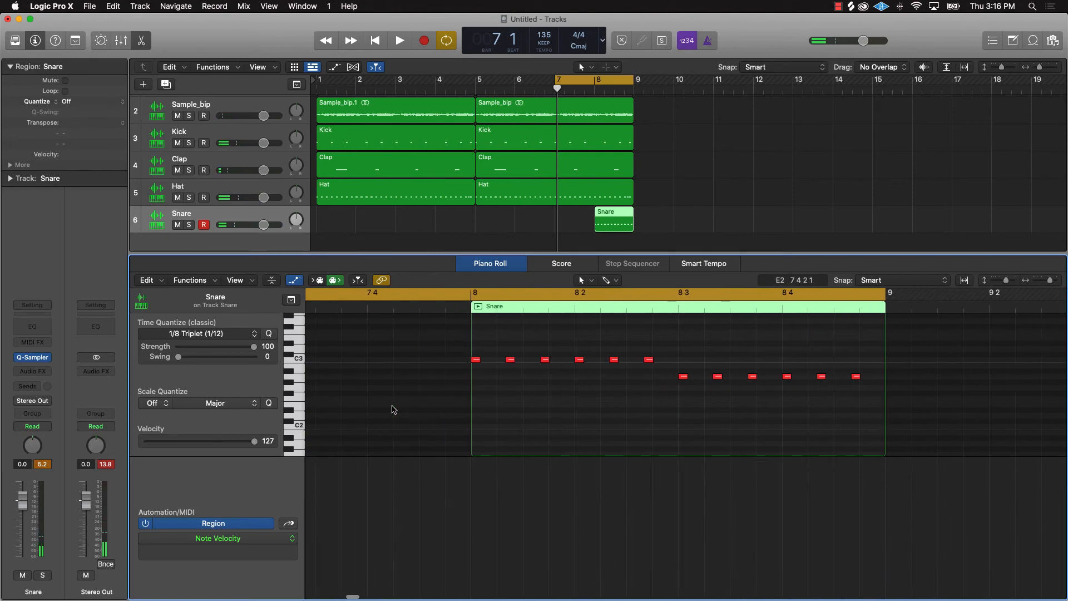
scroll(513, 399, "up", 5)
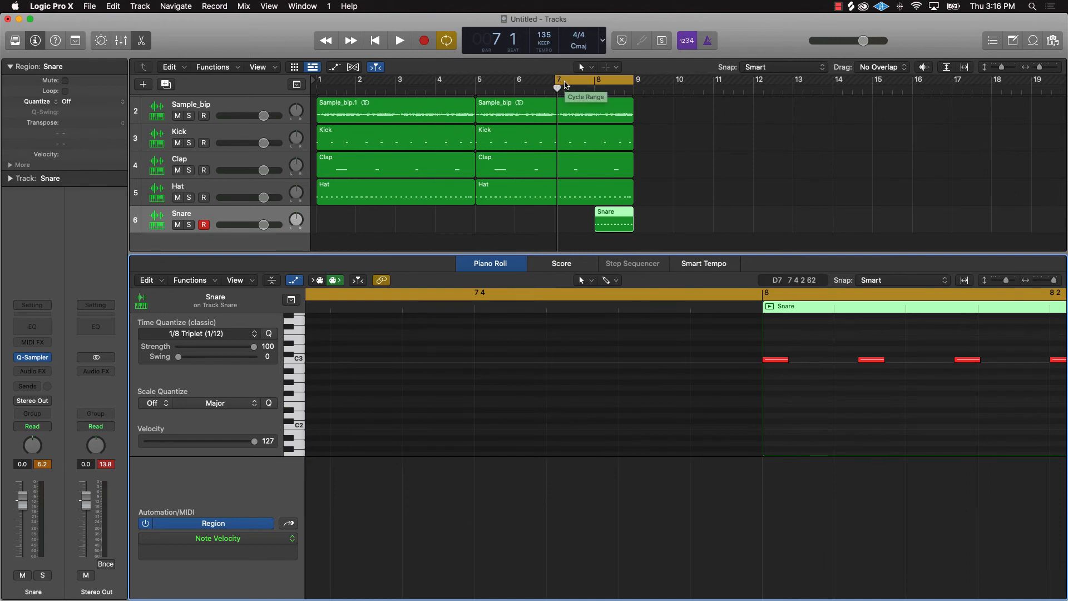
left_click_drag(595, 226, 557, 225)
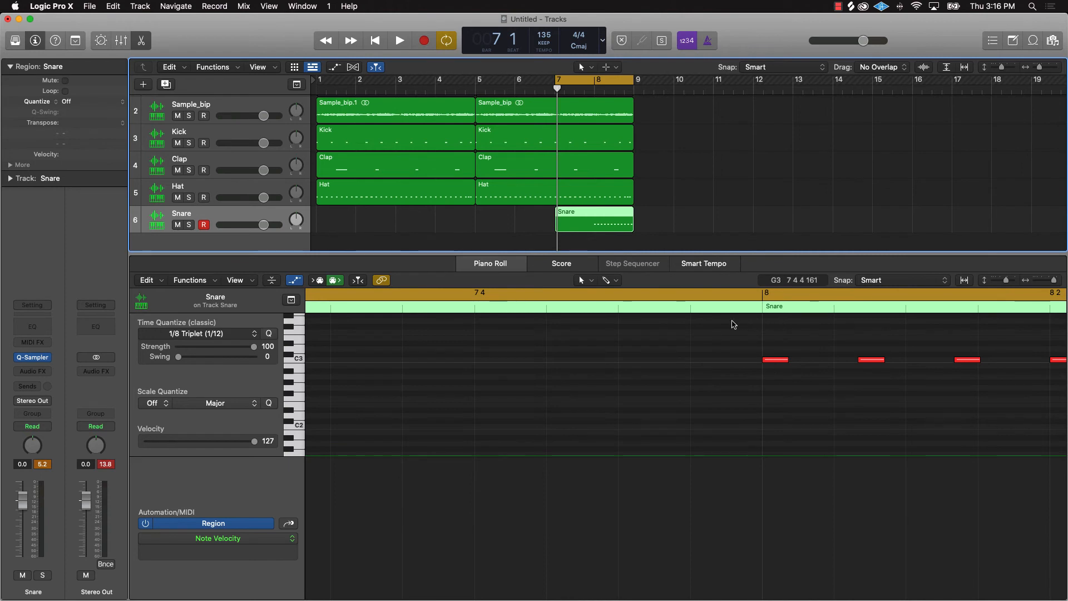
- Add three C3 snare notes on the last three sixteenths of bar 7, leading into bar 8
left_click(699, 364)
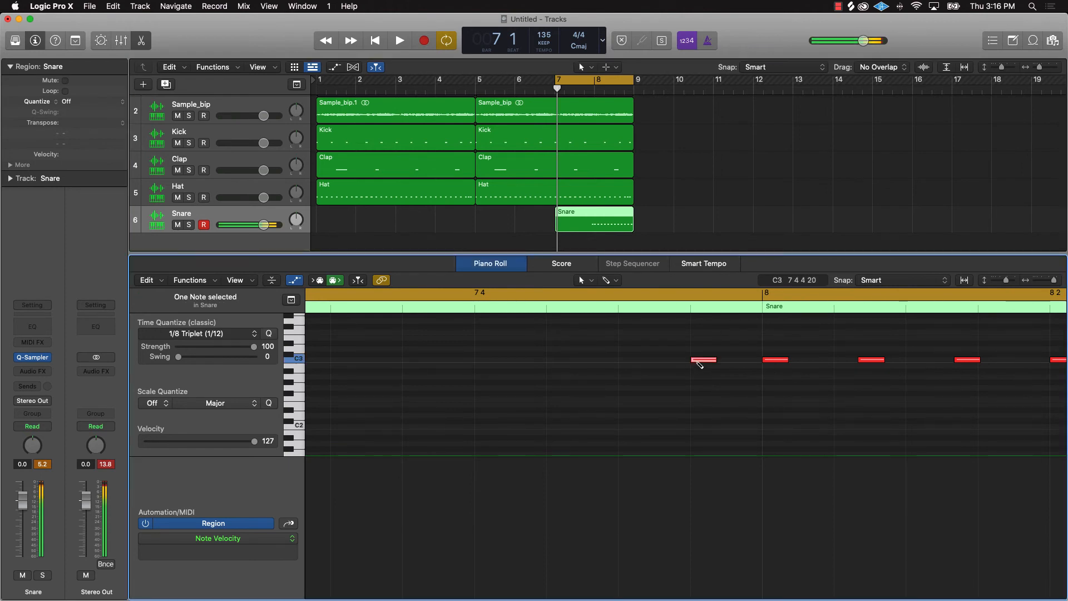
left_click(626, 363)
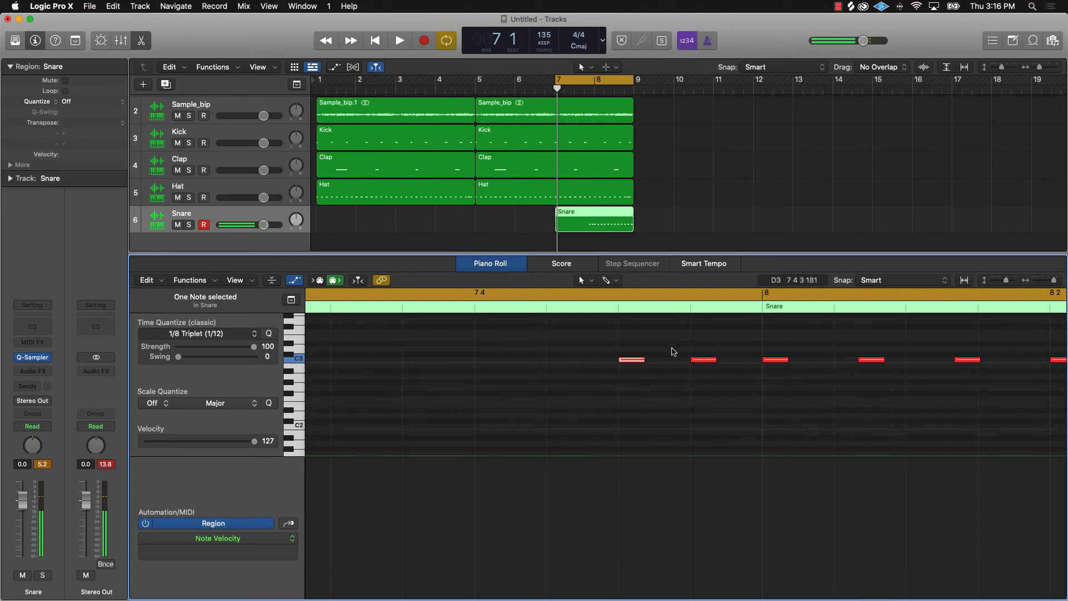
left_click(552, 364)
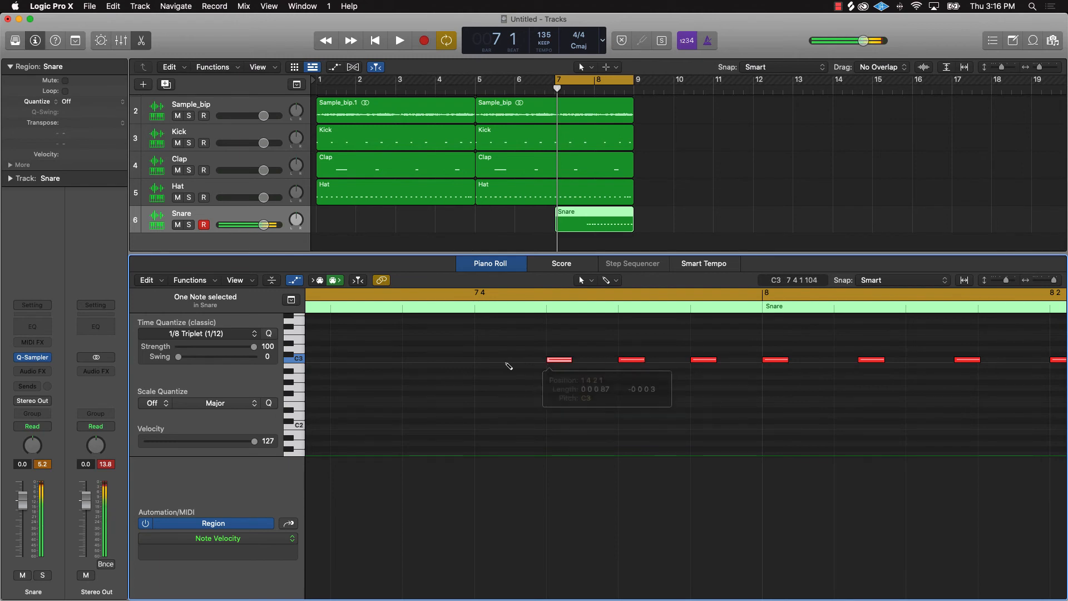
- Add a C3 snare note on beat 4 of bar 7 to complete the four-sixteenth lead-in, leaving no note selected
left_click(481, 362)
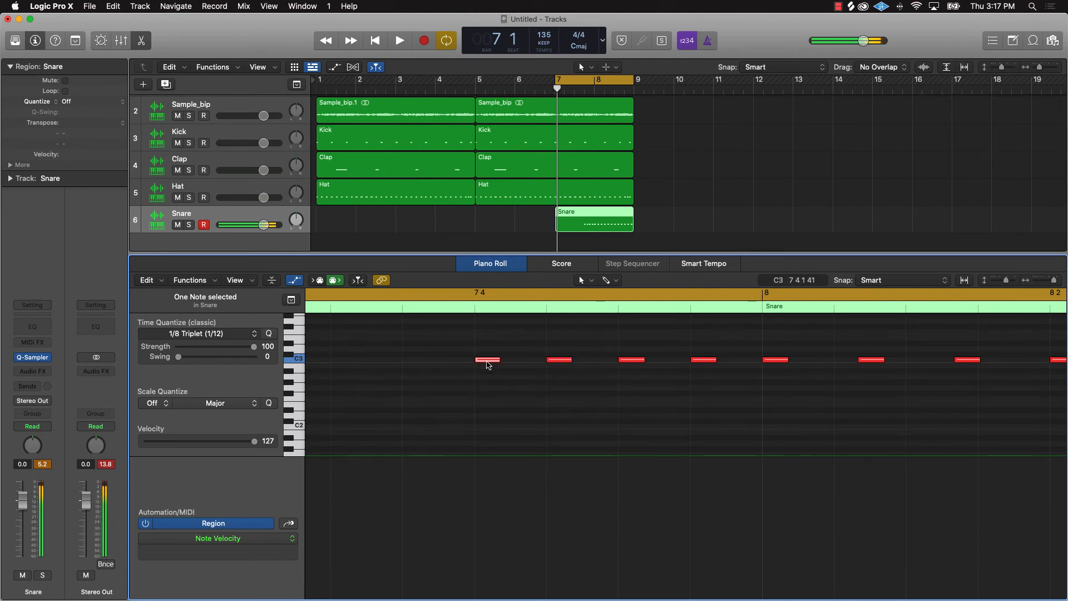
left_click(838, 7)
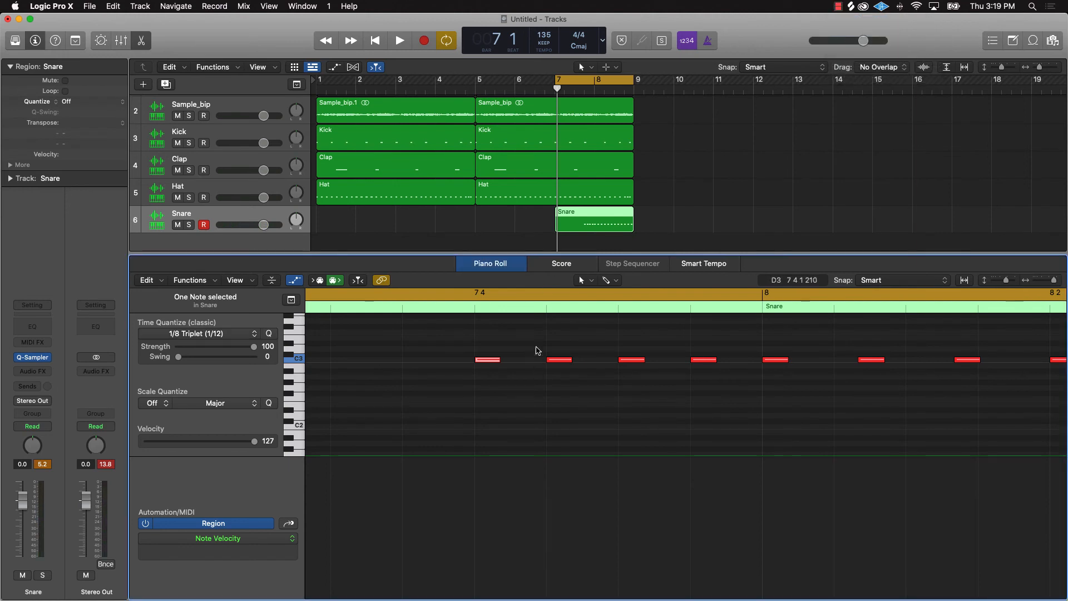
left_click(538, 350)
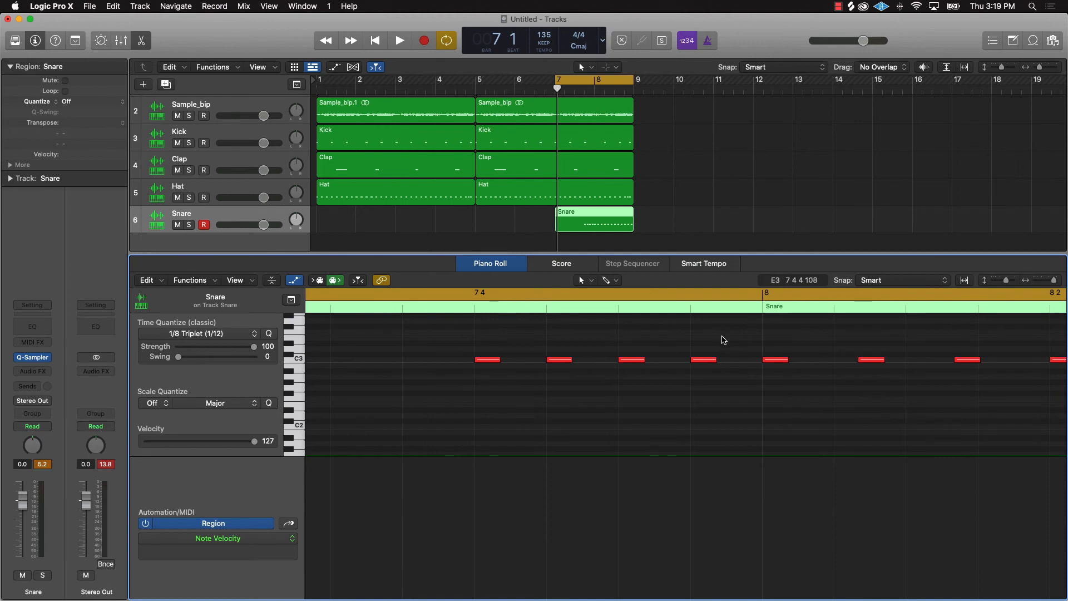
- Double the lead-in to eight thirty-second C3 snare notes across beat 4 of bar 7 and play the result
left_click(697, 338, "ctrl+alt")
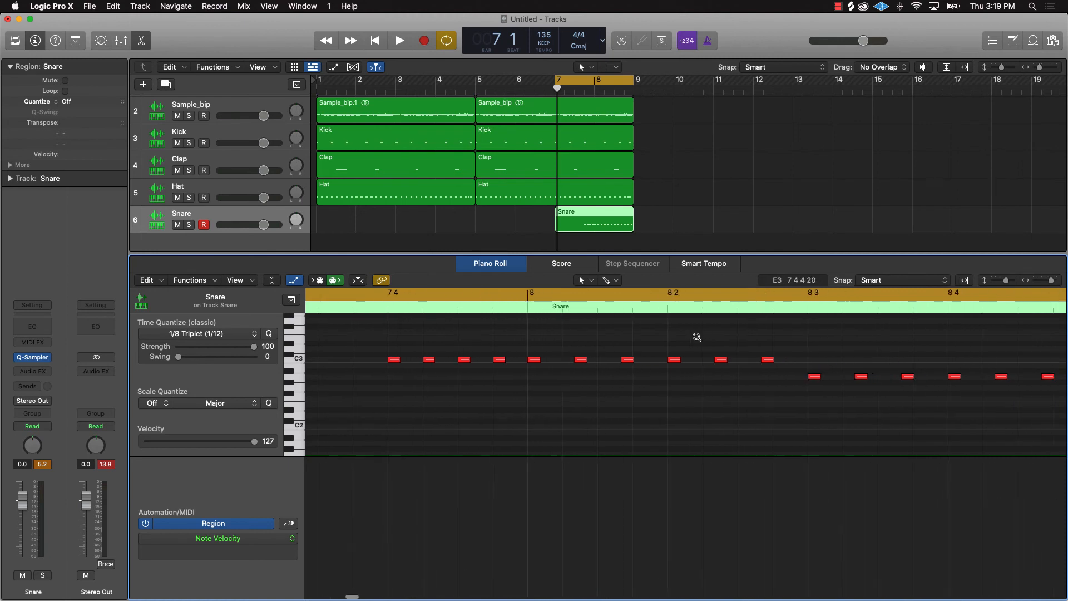
left_click_drag(476, 333, 406, 360)
left_click(407, 375)
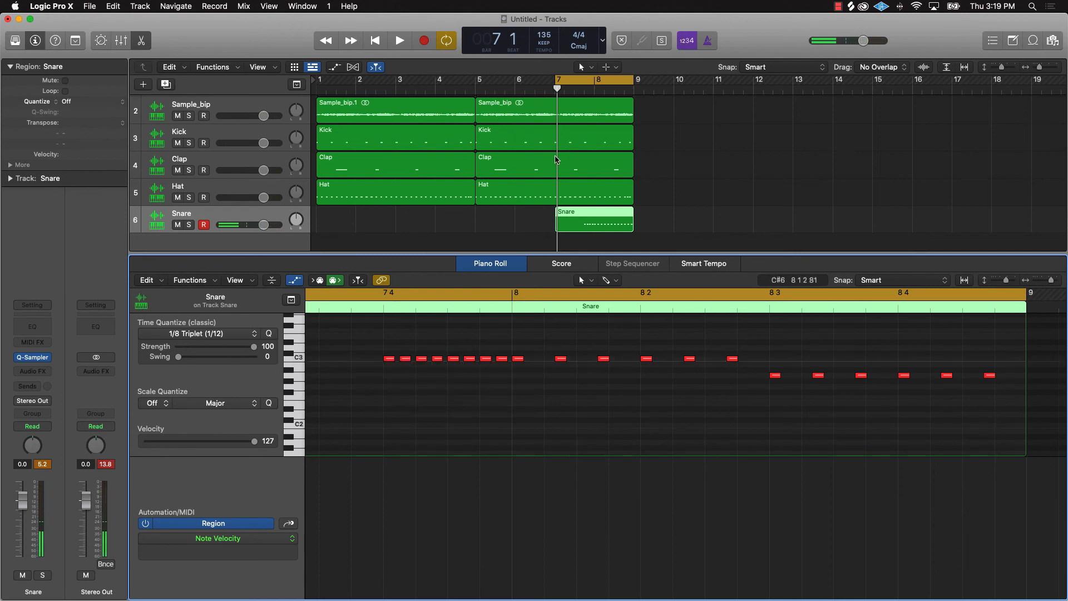
key("space")
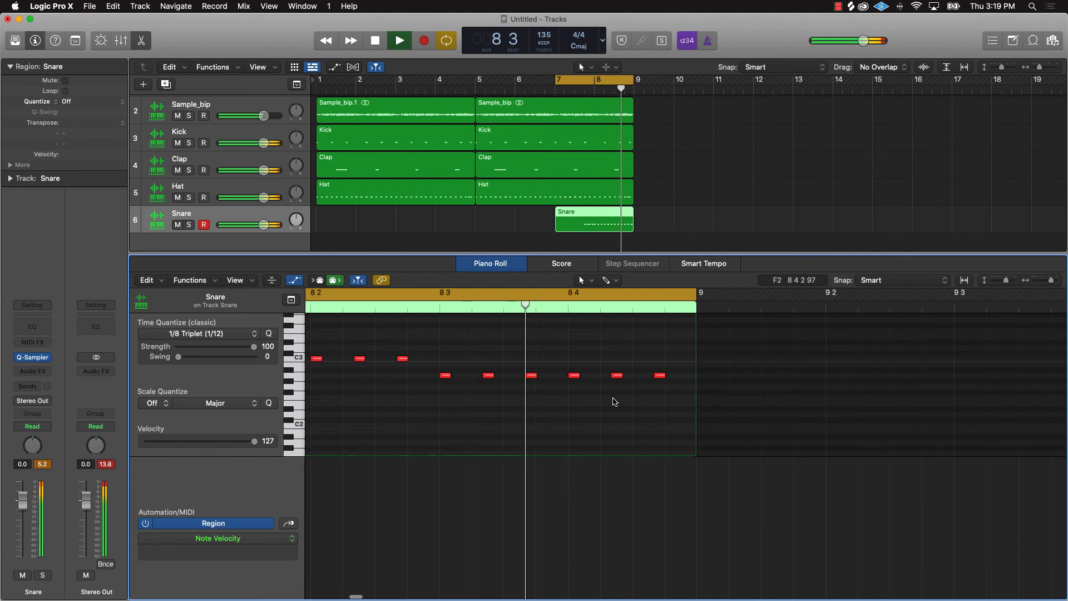
key("space")
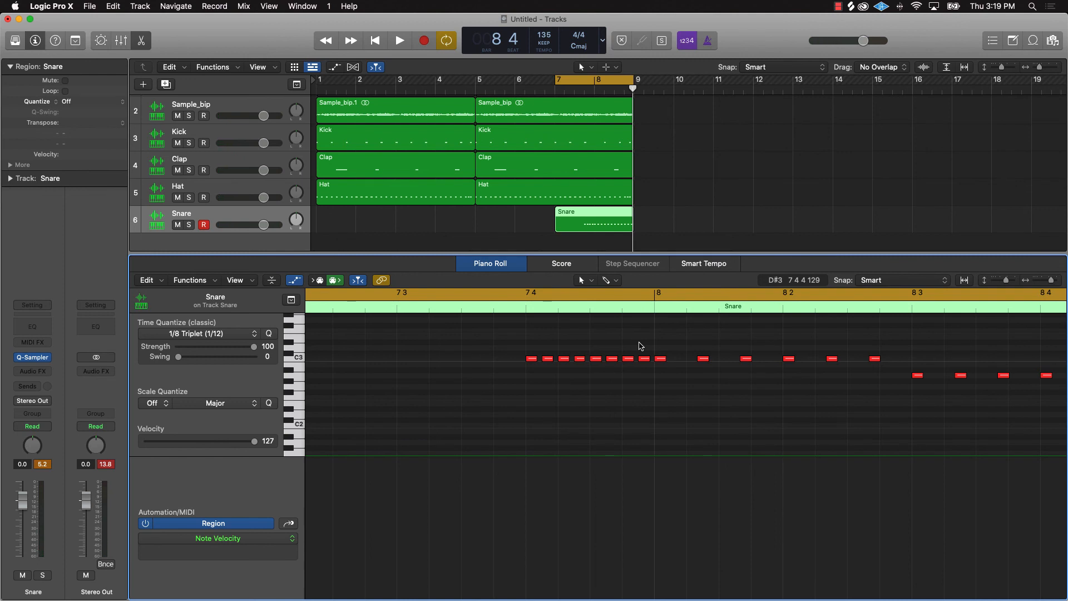
- Temporarily silence the eight lead-in snare notes in beat 4 of bar 7 and play the bar 8 roll without them
left_click_drag(640, 346, 503, 379)
key("space")
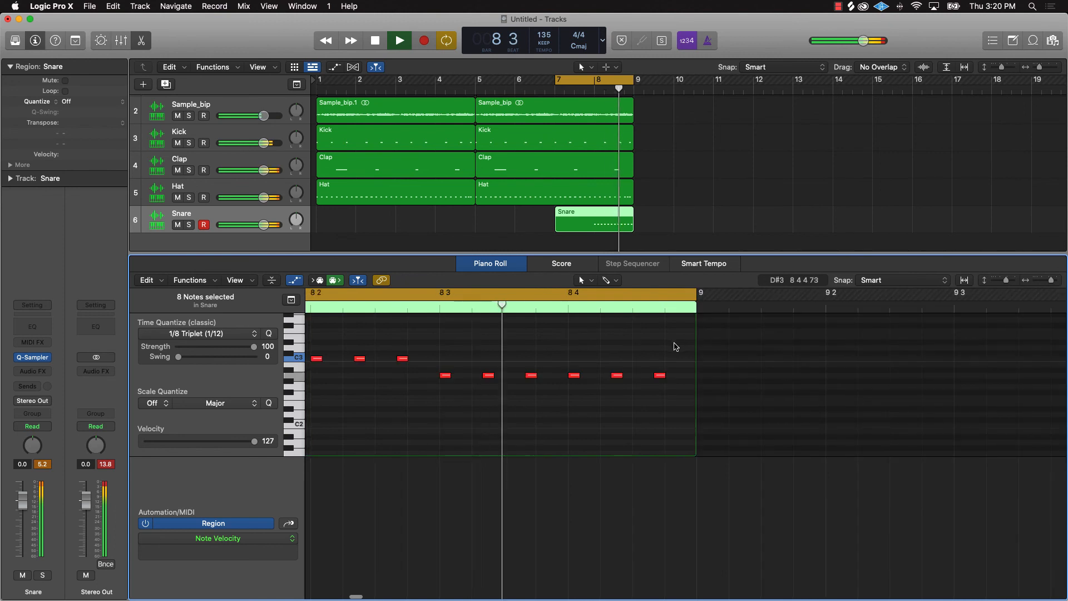
key("space")
left_click(769, 380)
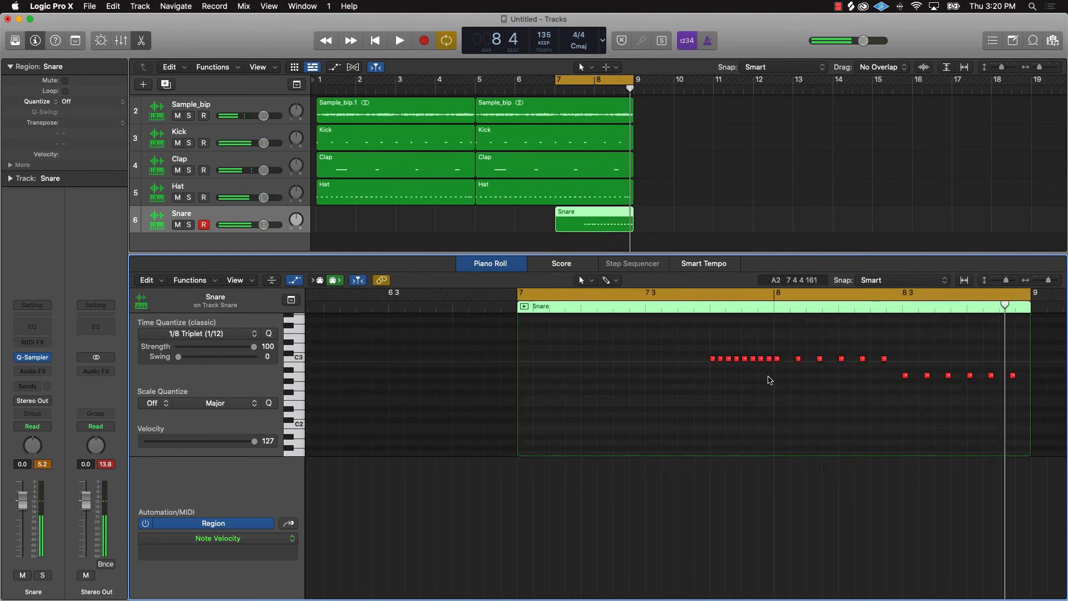